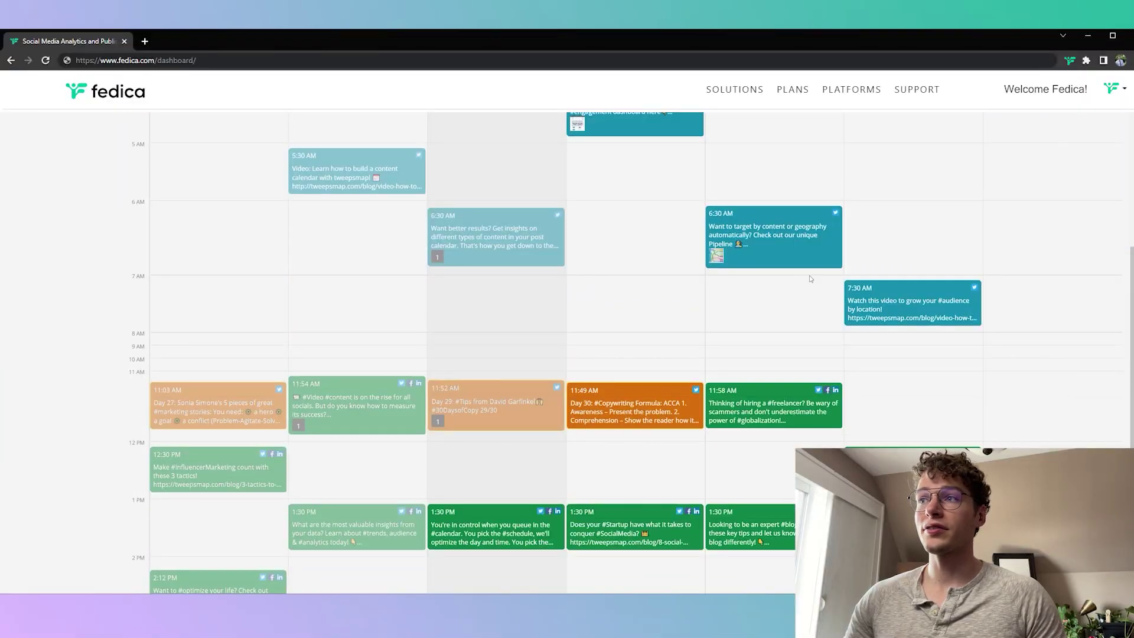
Scroll the August 2021 weekly calendar, then step back one week and browse its posts
{"action": "scroll", "coordinate": [702, 293], "scroll_direction": "down", "scroll_amount": 2}
{"action": "scroll", "coordinate": [549, 313], "scroll_direction": "up", "scroll_amount": 8}
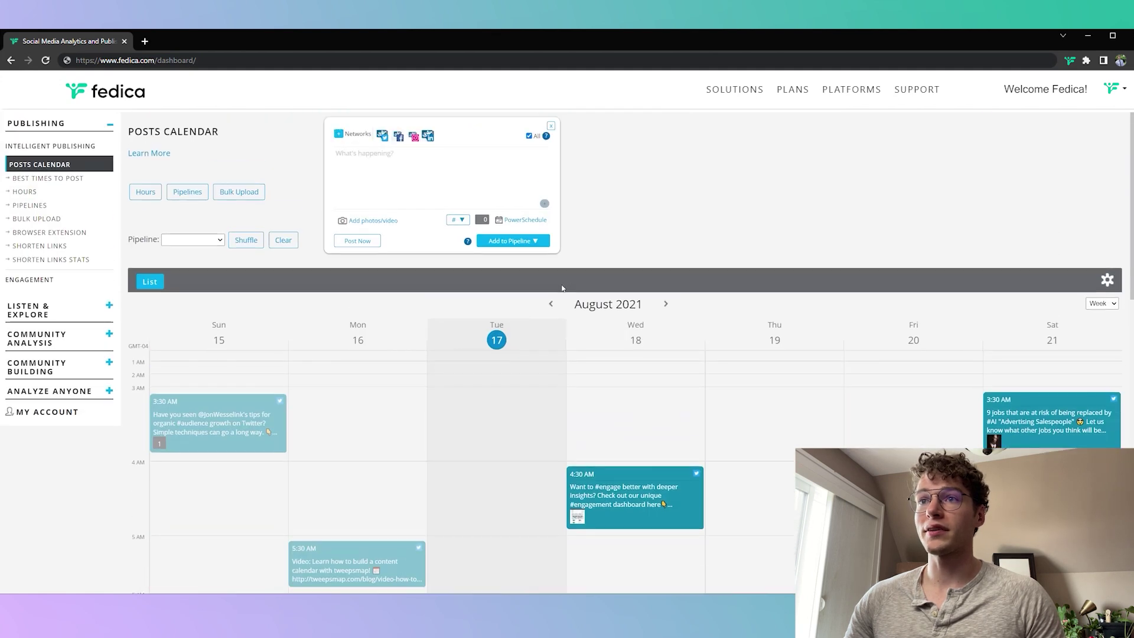
{"action": "left_click", "coordinate": [551, 304]}
{"action": "scroll", "coordinate": [595, 378], "scroll_direction": "down", "scroll_amount": 6}
{"action": "scroll", "coordinate": [597, 373], "scroll_direction": "down", "scroll_amount": 3}
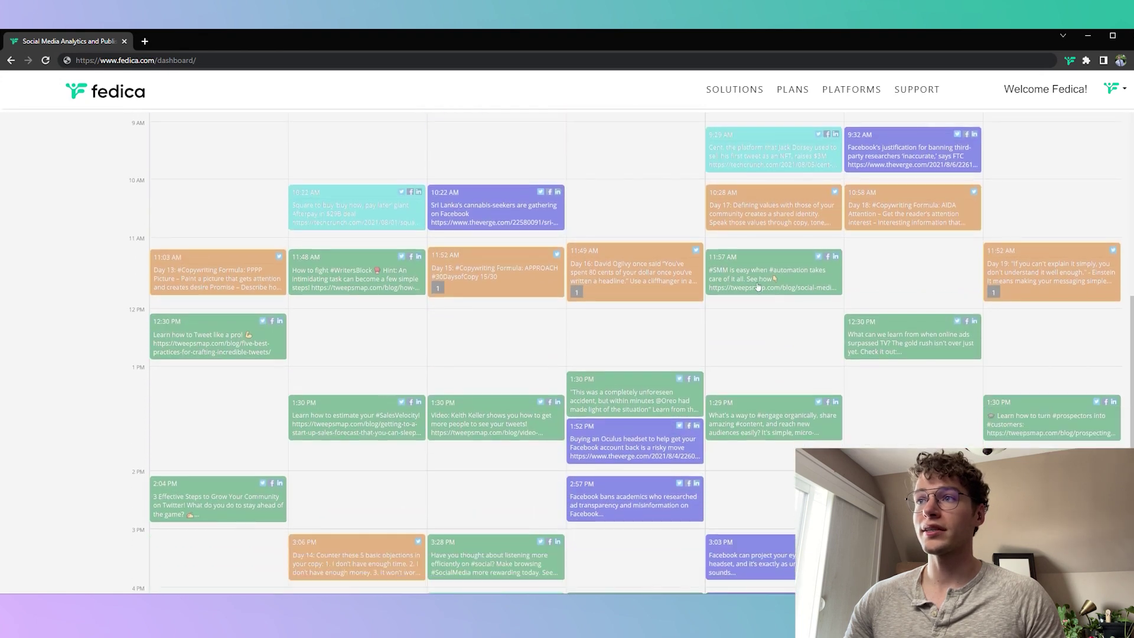
{"action": "scroll", "coordinate": [618, 271], "scroll_direction": "down", "scroll_amount": 6}
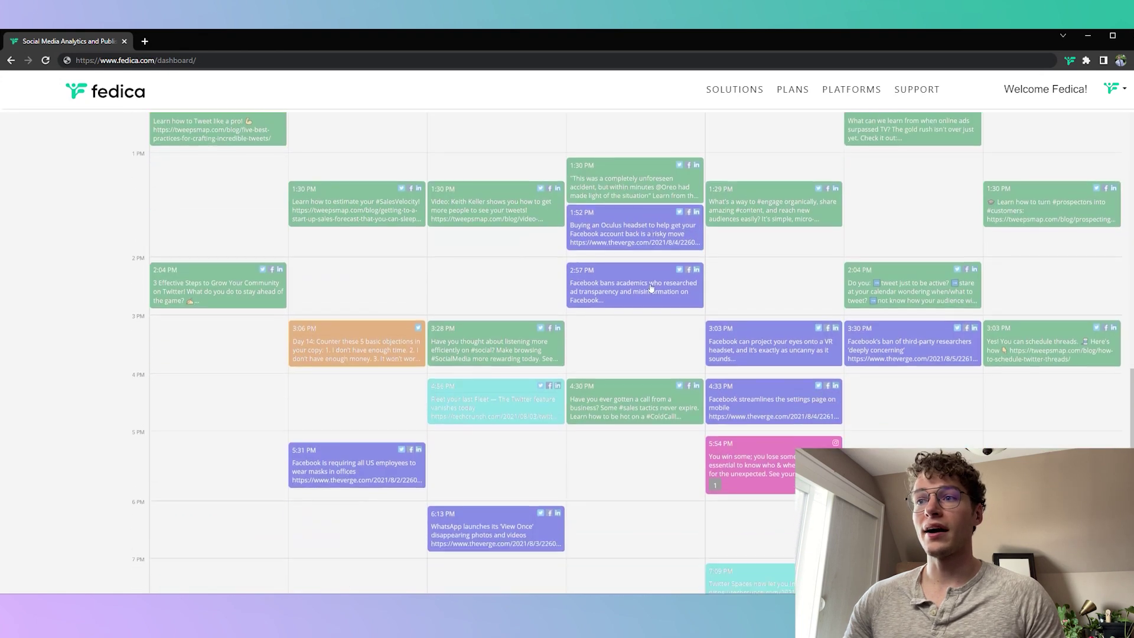
{"action": "scroll", "coordinate": [604, 344], "scroll_direction": "up", "scroll_amount": 12}
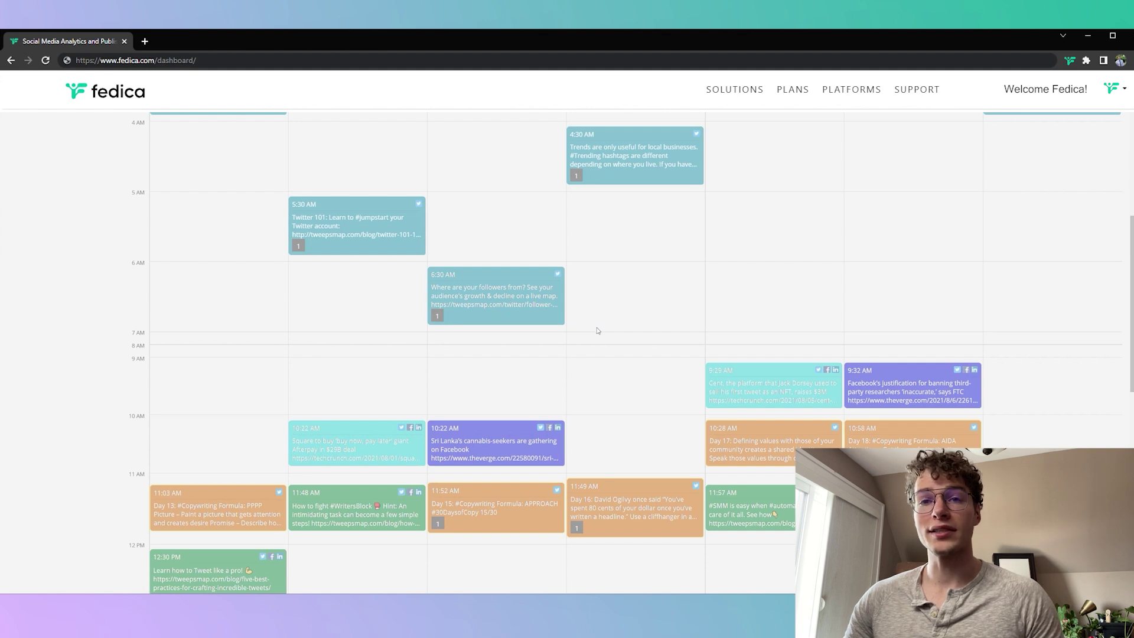
Use PowerSchedule to date the new post 2021-08-17 with a Manual posting time
{"action": "scroll", "coordinate": [559, 322], "scroll_direction": "up", "scroll_amount": 6}
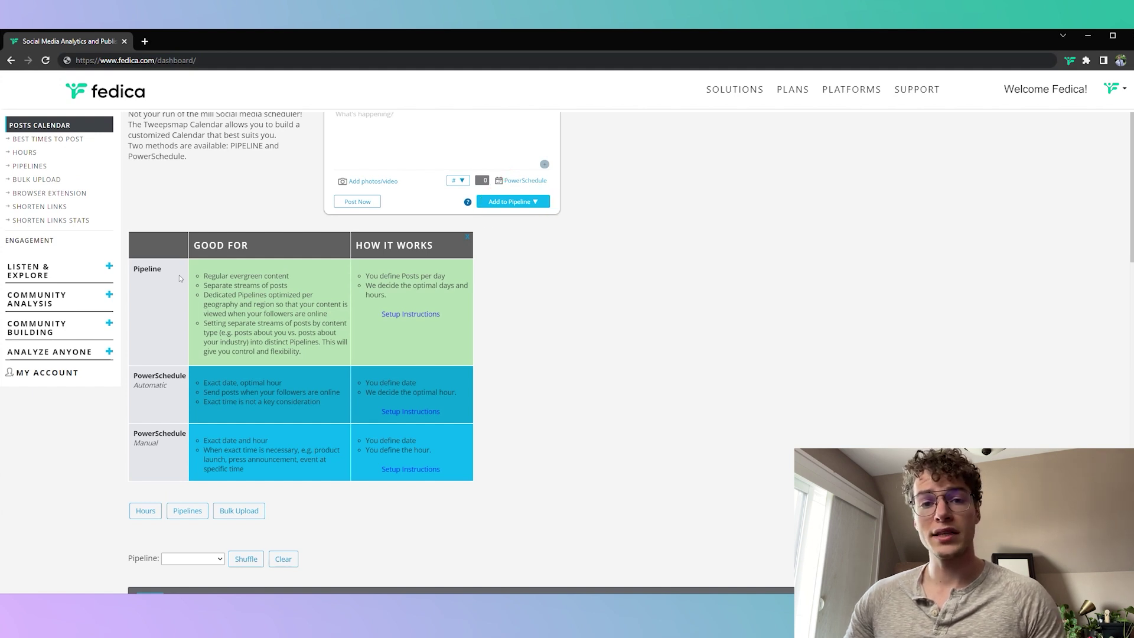
{"action": "scroll", "coordinate": [180, 275], "scroll_direction": "down", "scroll_amount": 1}
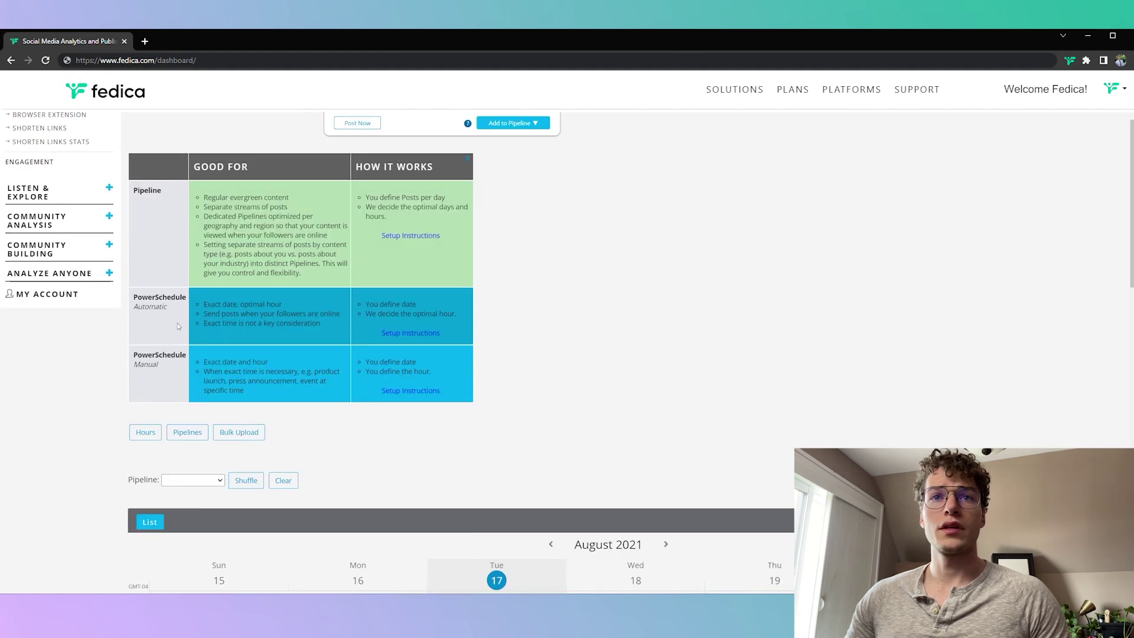
{"action": "scroll", "coordinate": [179, 318], "scroll_direction": "up", "scroll_amount": 2}
{"action": "left_click", "coordinate": [523, 220]}
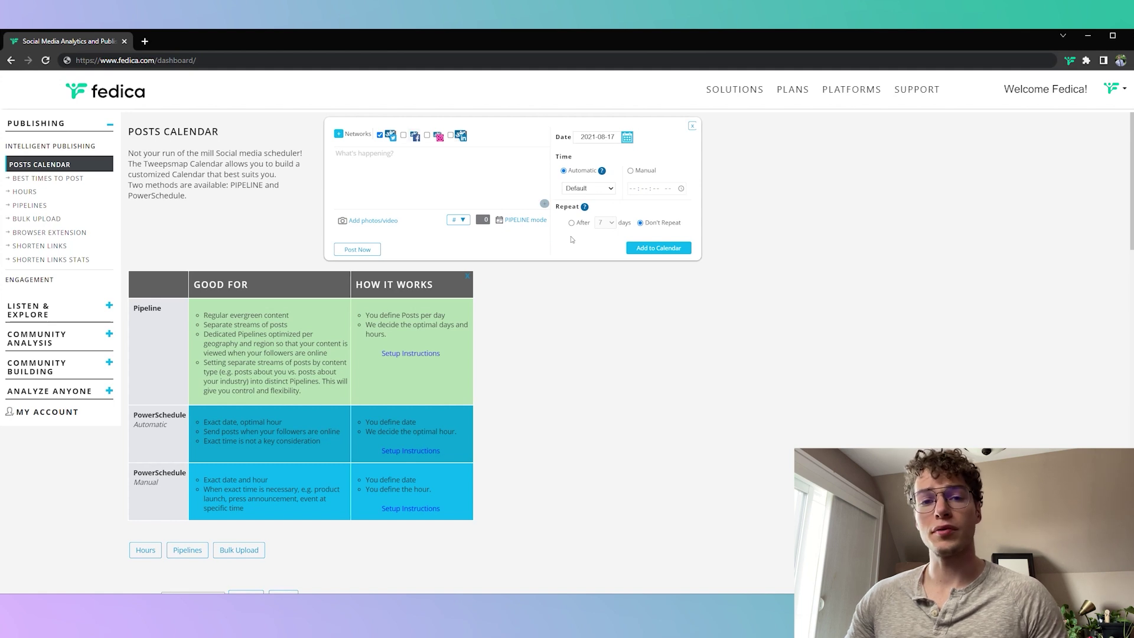
{"action": "scroll", "coordinate": [490, 247], "scroll_direction": "down", "scroll_amount": 1}
{"action": "scroll", "coordinate": [489, 246], "scroll_direction": "down", "scroll_amount": 1}
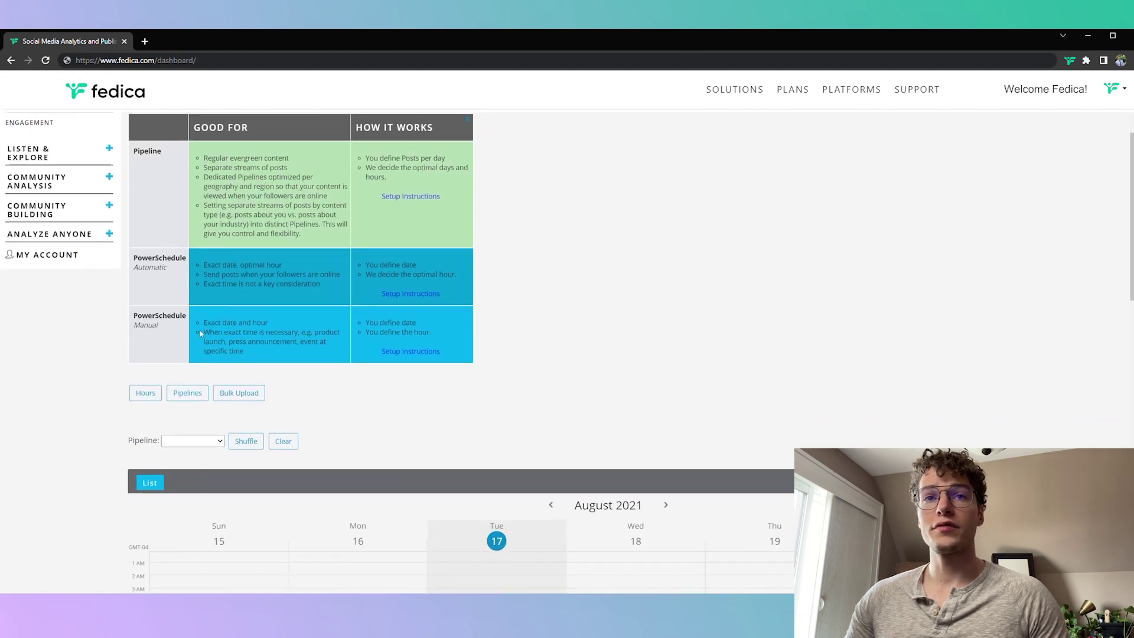
{"action": "scroll", "coordinate": [349, 319], "scroll_direction": "up", "scroll_amount": 2}
{"action": "left_click", "coordinate": [631, 171]}
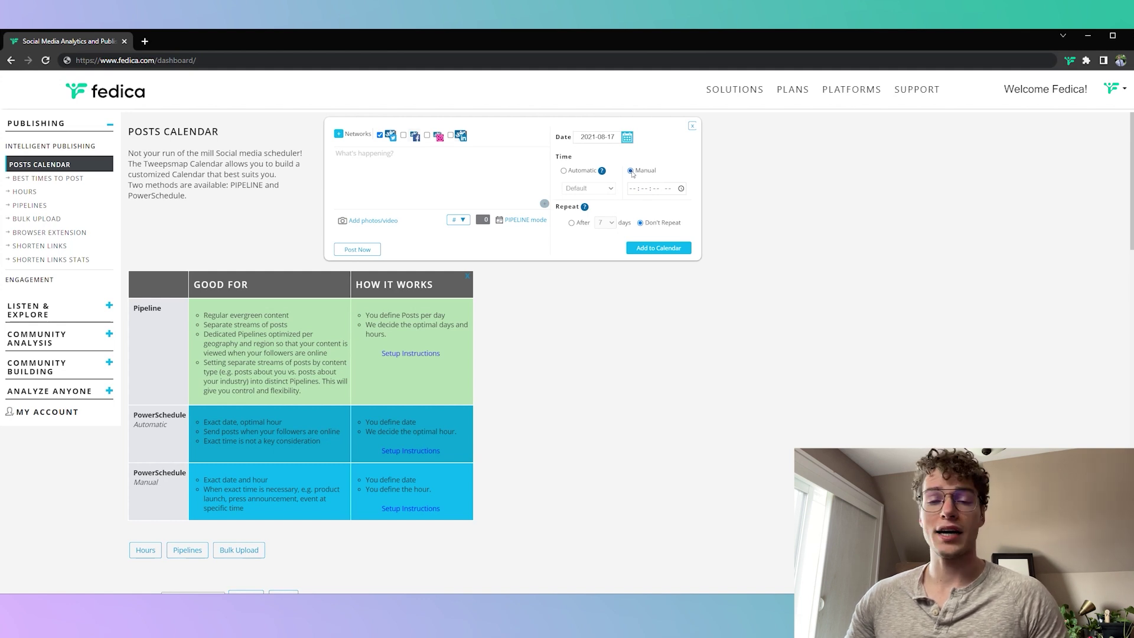
Scroll down the current week's calendar to the afternoon posts and back to the top
{"action": "scroll", "coordinate": [649, 205], "scroll_direction": "down", "scroll_amount": 15}
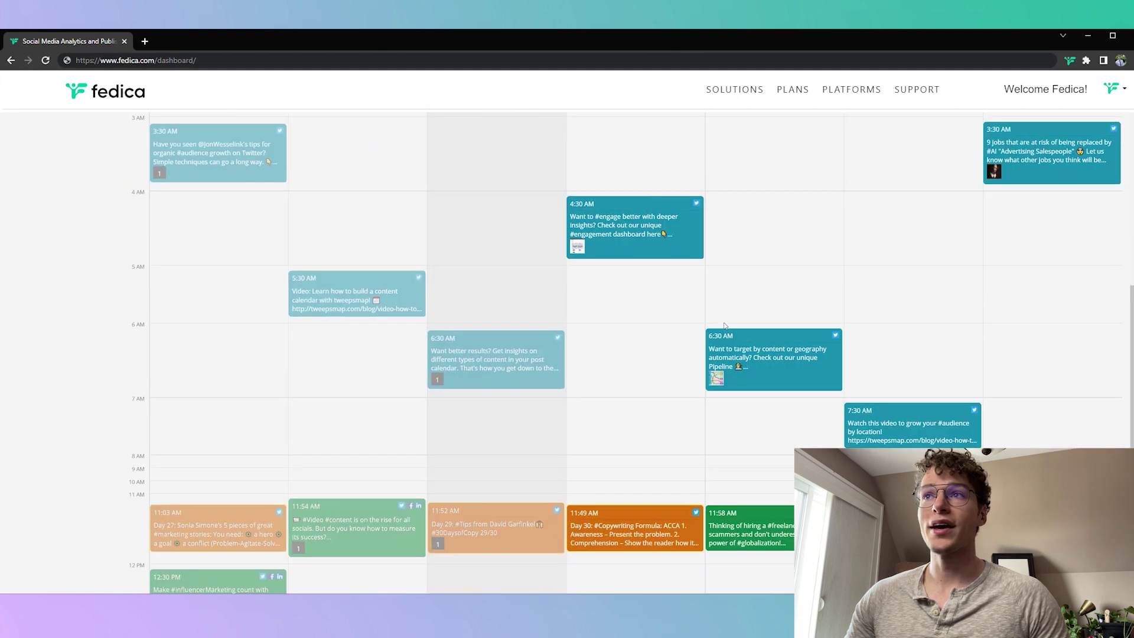
{"action": "scroll", "coordinate": [732, 331], "scroll_direction": "up", "scroll_amount": 6}
{"action": "scroll", "coordinate": [758, 358], "scroll_direction": "down", "scroll_amount": 3}
{"action": "scroll", "coordinate": [759, 357], "scroll_direction": "down", "scroll_amount": 5}
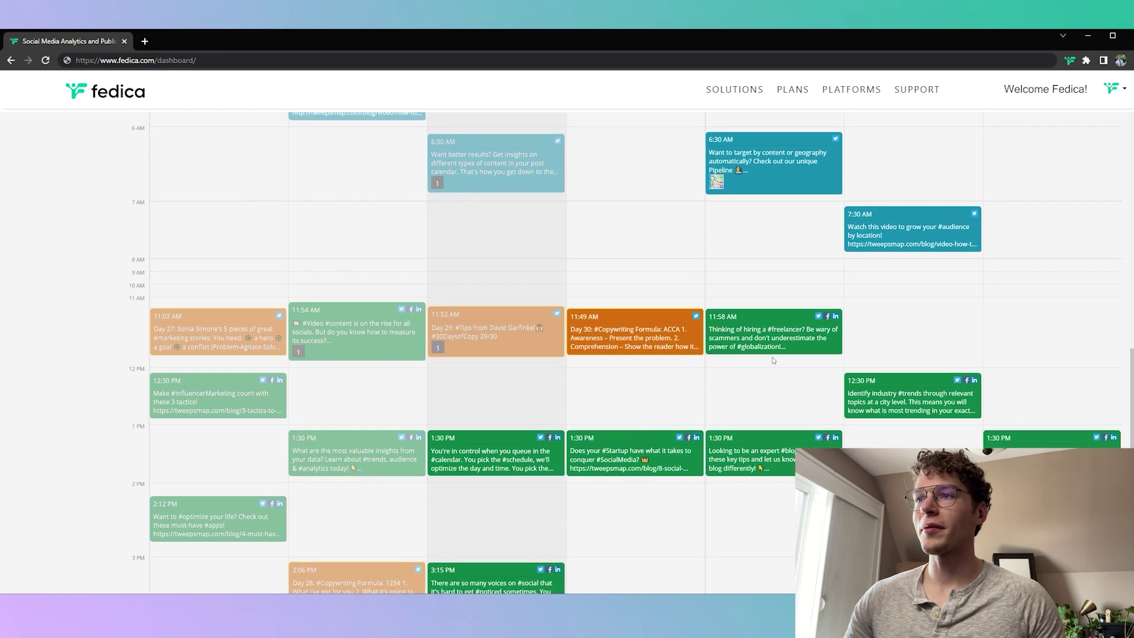
{"action": "scroll", "coordinate": [773, 360], "scroll_direction": "down", "scroll_amount": 1}
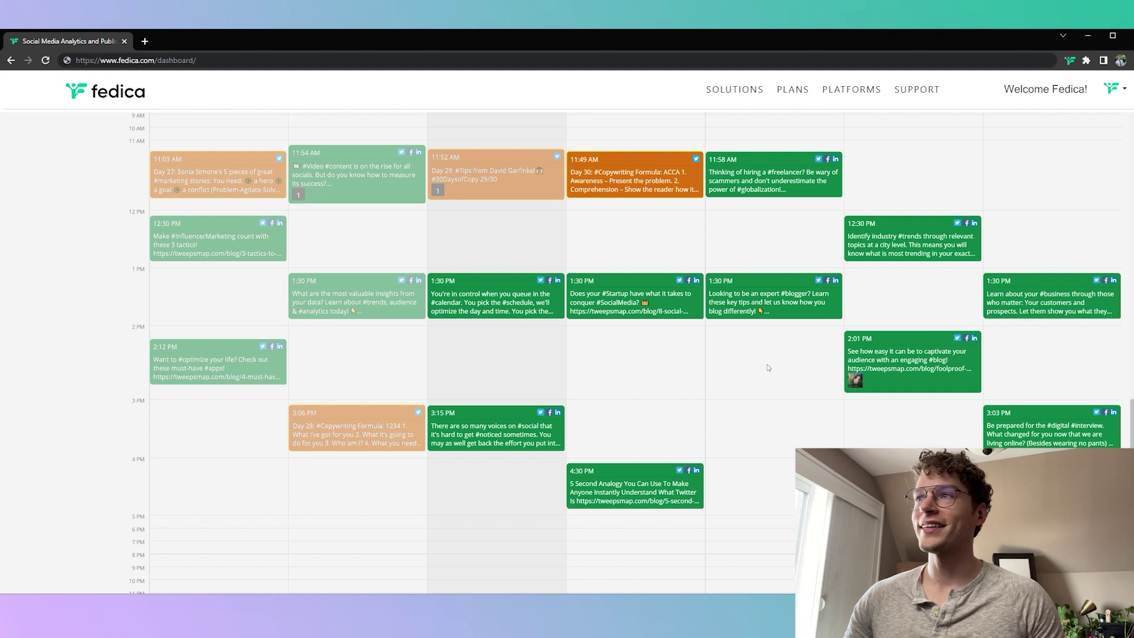
{"action": "scroll", "coordinate": [765, 367], "scroll_direction": "up", "scroll_amount": 15}
{"action": "scroll", "coordinate": [356, 258], "scroll_direction": "up", "scroll_amount": 1}
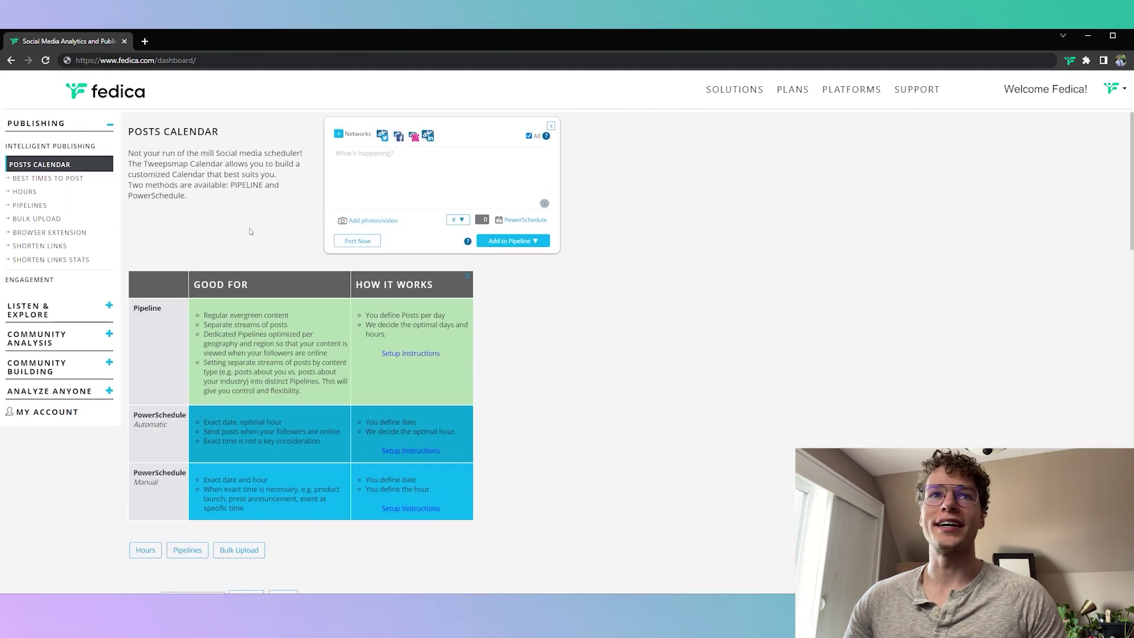
Go to Pipelines and scroll through the table of eight active pipelines
{"action": "left_click", "coordinate": [31, 207]}
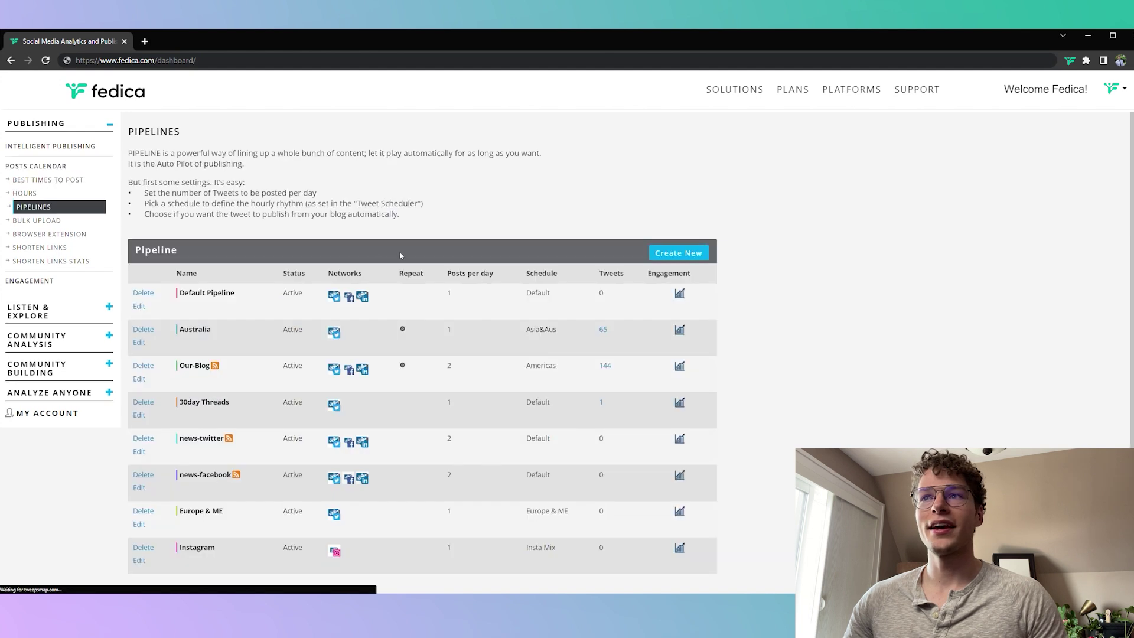
{"action": "scroll", "coordinate": [147, 424], "scroll_direction": "down", "scroll_amount": 2}
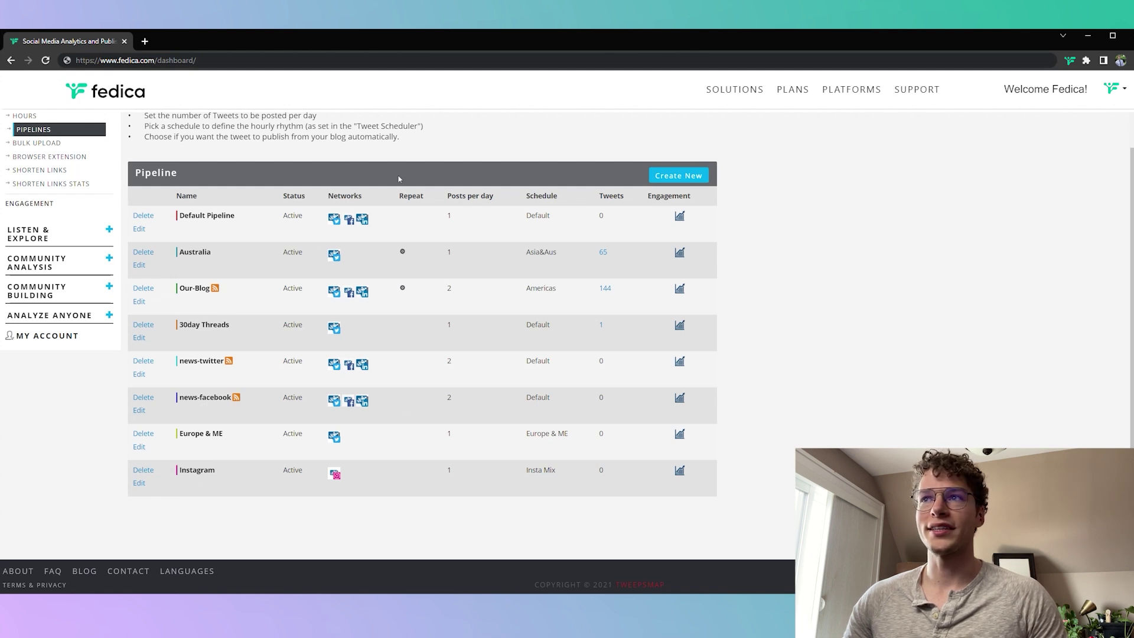
Create a new pipeline of type Quotes posting 1 time per day
{"action": "left_click", "coordinate": [674, 177]}
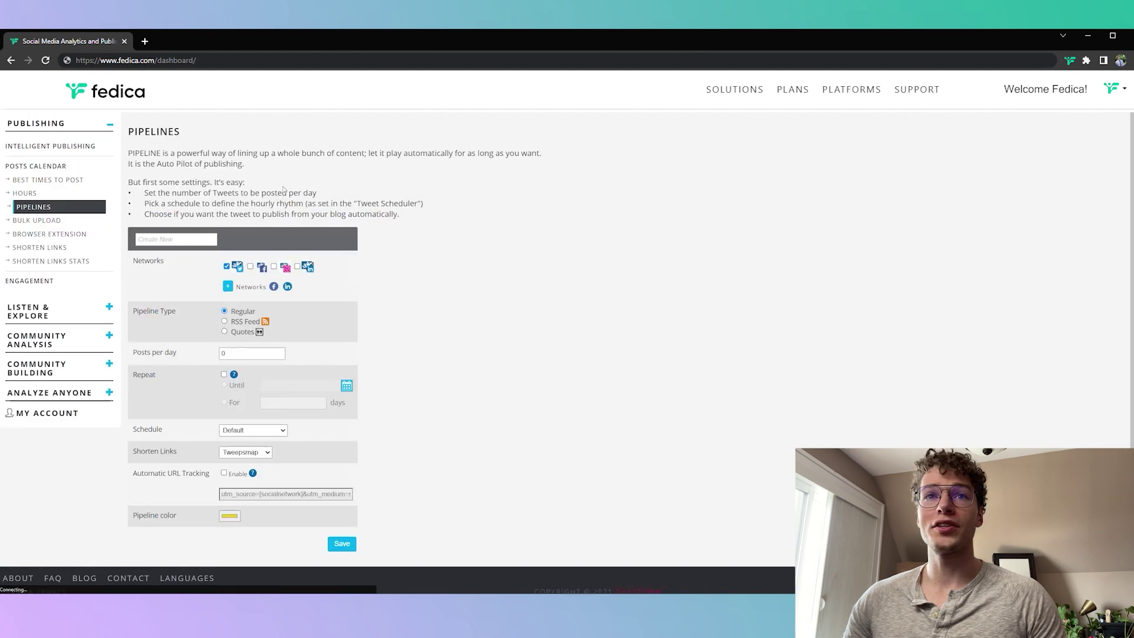
{"action": "scroll", "coordinate": [282, 204], "scroll_direction": "down", "scroll_amount": 1}
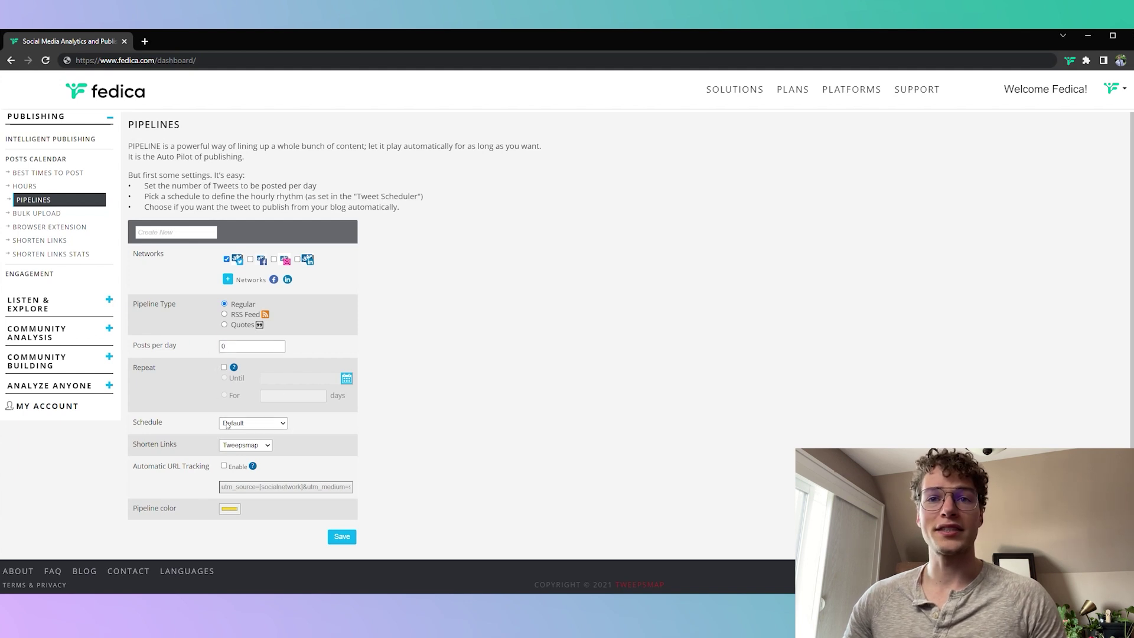
{"action": "left_click", "coordinate": [223, 324]}
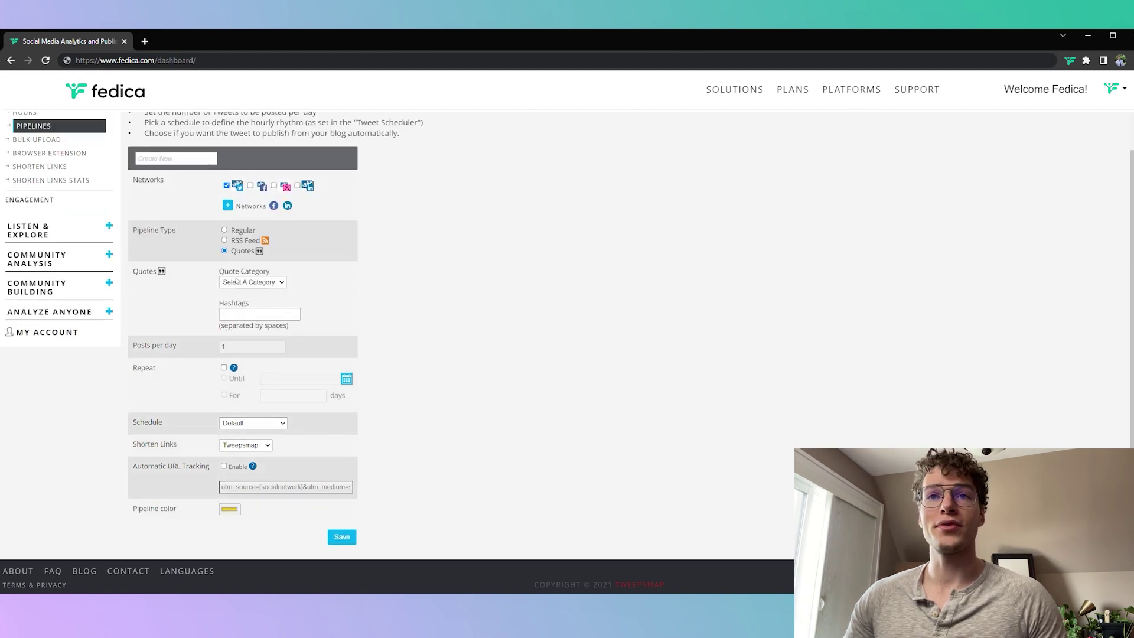
Change the pipeline type to RSS Feed and pick the saved name RSS YouTube
{"action": "left_click", "coordinate": [224, 240]}
{"action": "scroll", "coordinate": [195, 248], "scroll_direction": "down", "scroll_amount": 1}
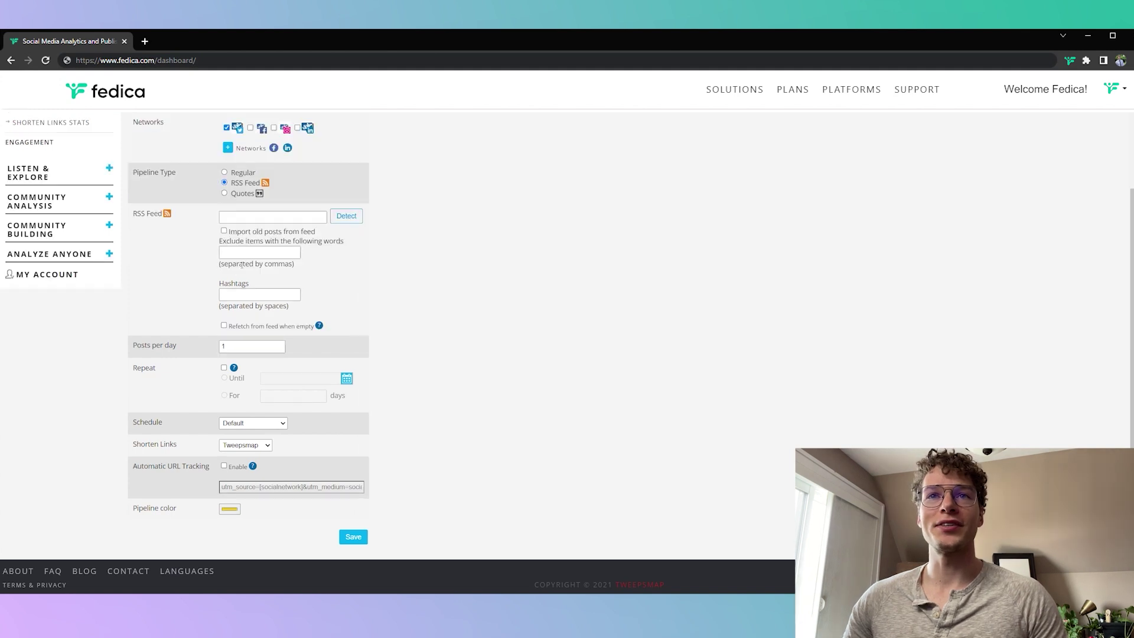
{"action": "scroll", "coordinate": [188, 253], "scroll_direction": "up", "scroll_amount": 1}
{"action": "scroll", "coordinate": [187, 253], "scroll_direction": "up", "scroll_amount": 2}
{"action": "left_click", "coordinate": [157, 239]}
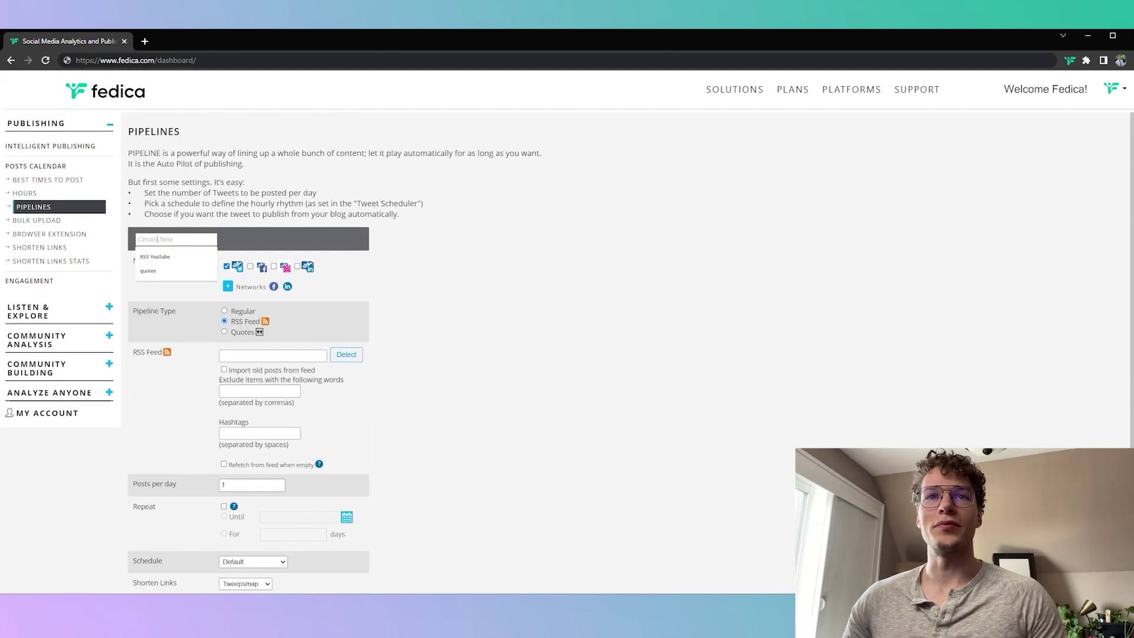
{"action": "left_click", "coordinate": [154, 256]}
{"action": "scroll", "coordinate": [193, 268], "scroll_direction": "down", "scroll_amount": 1}
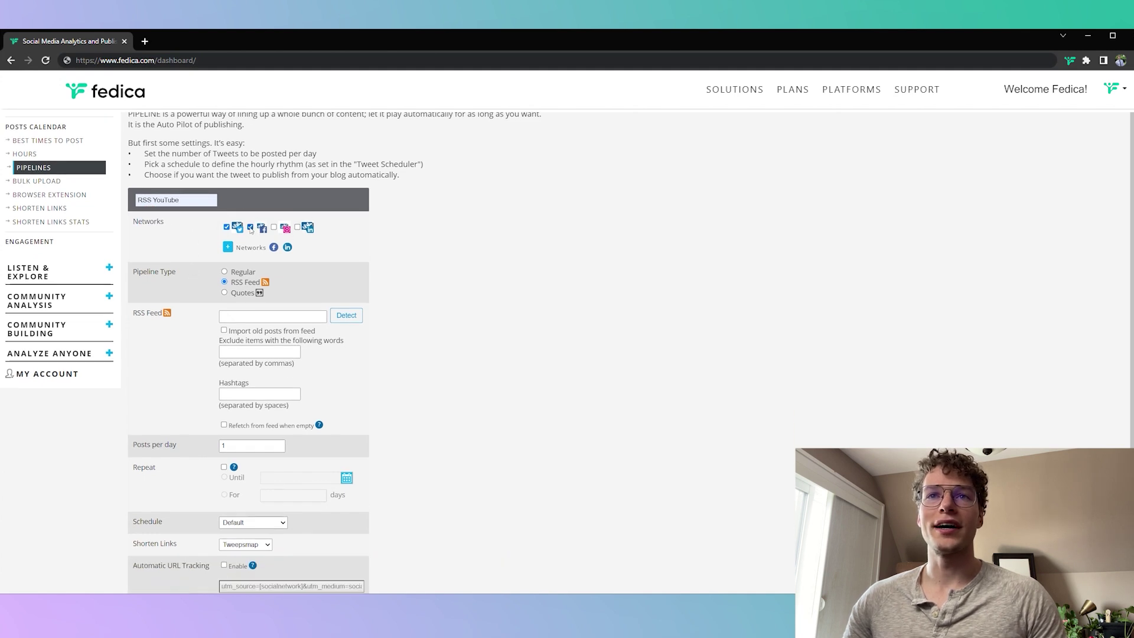
{"action": "scroll", "coordinate": [173, 247], "scroll_direction": "down", "scroll_amount": 2}
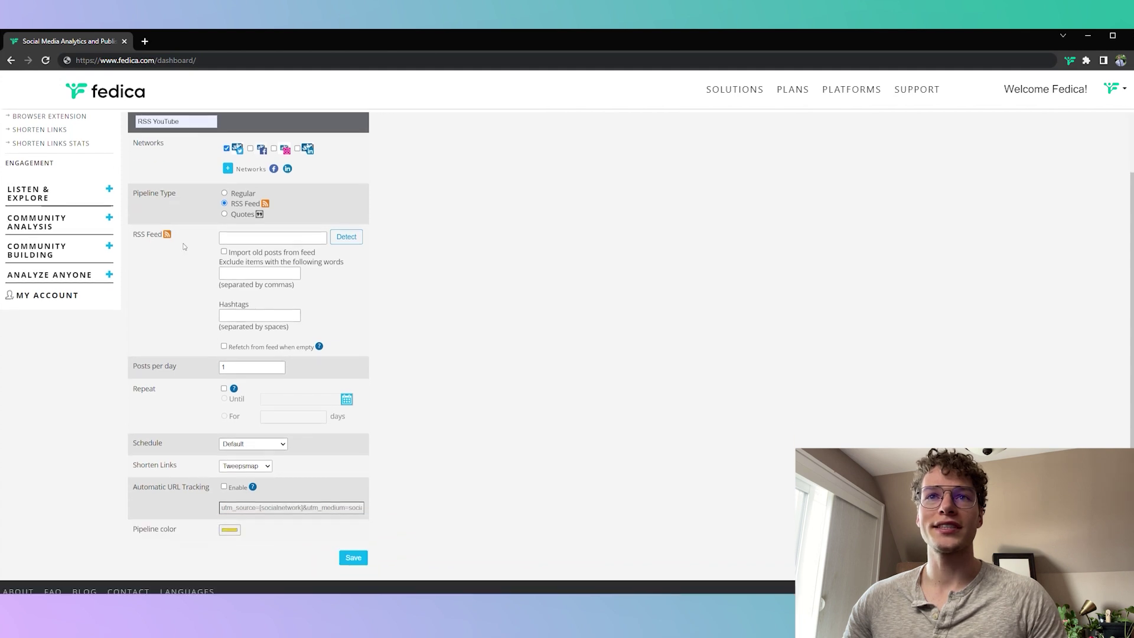
{"action": "left_click", "coordinate": [279, 240]}
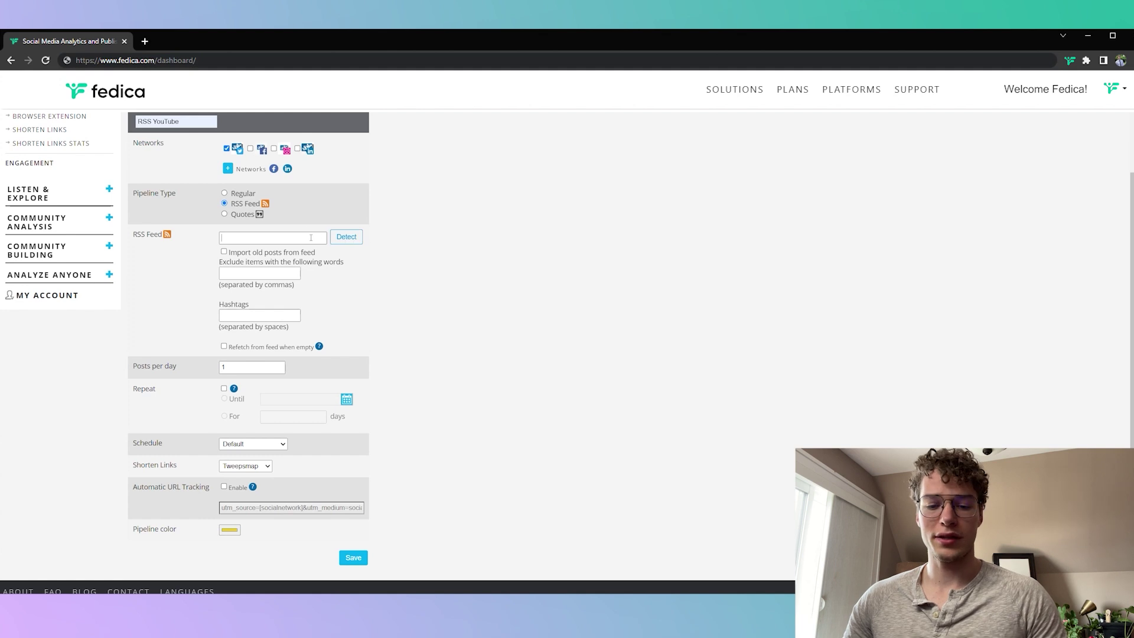
Look up the YouTube channel's RSS feed and enter it as the feed address
{"action": "left_click", "coordinate": [345, 237]}
{"action": "left_click", "coordinate": [284, 257]}
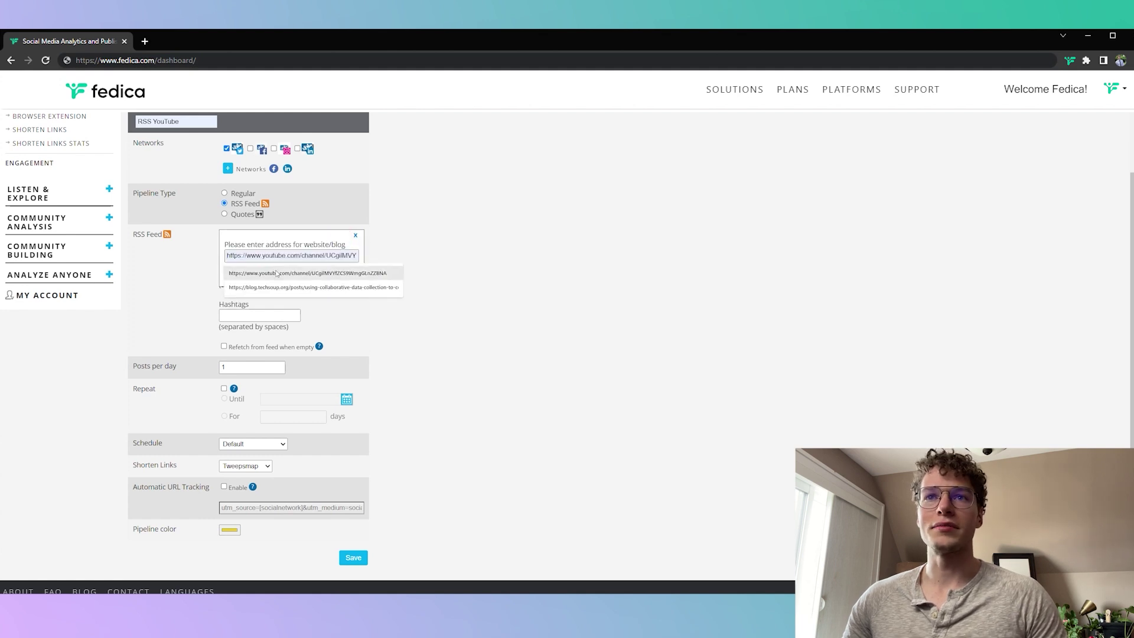
{"action": "key", "text": "ctrl+v"}
{"action": "left_click", "coordinate": [243, 271]}
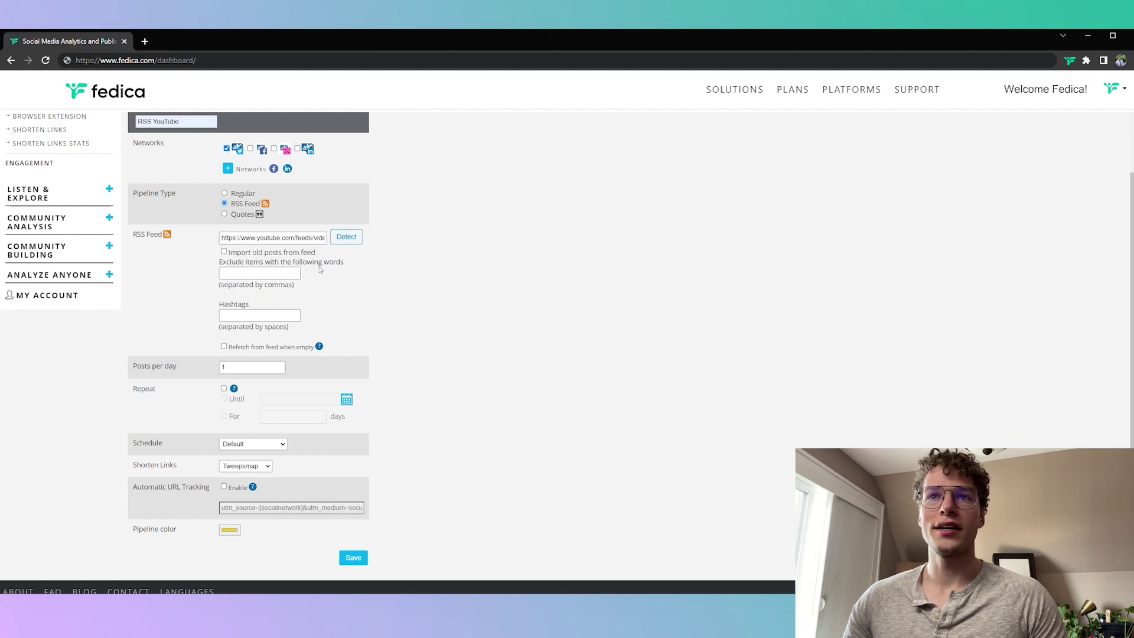
{"action": "double_click", "coordinate": [298, 238]}
{"action": "left_click", "coordinate": [180, 266]}
Enable 'Import old posts from feed' for the pipeline
{"action": "scroll", "coordinate": [231, 254], "scroll_direction": "up", "scroll_amount": 1}
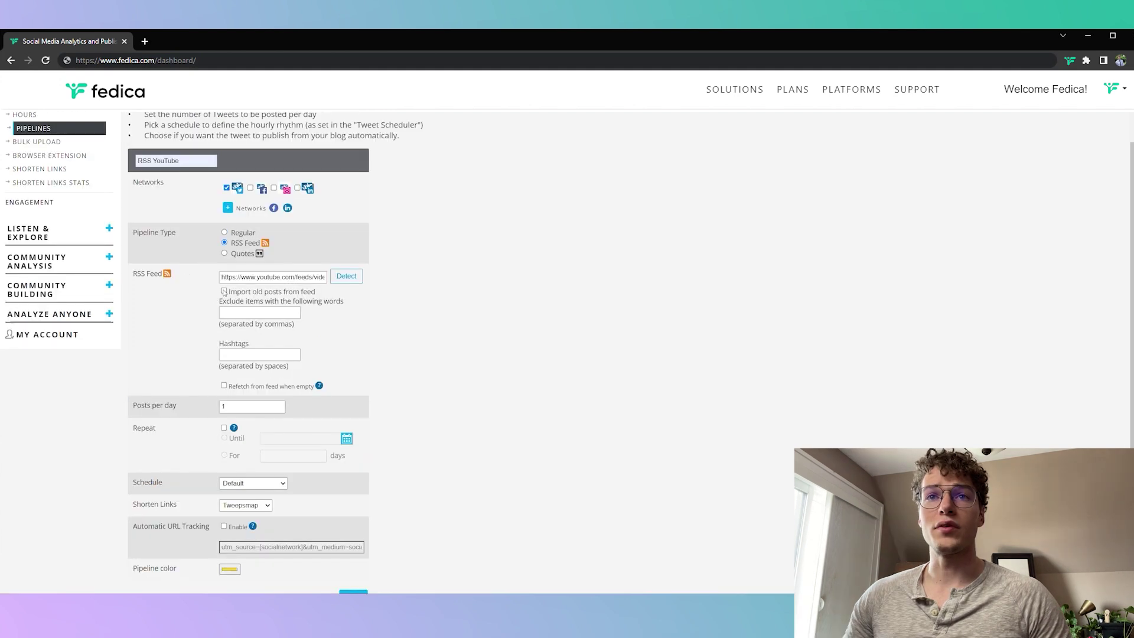
{"action": "left_click", "coordinate": [224, 291]}
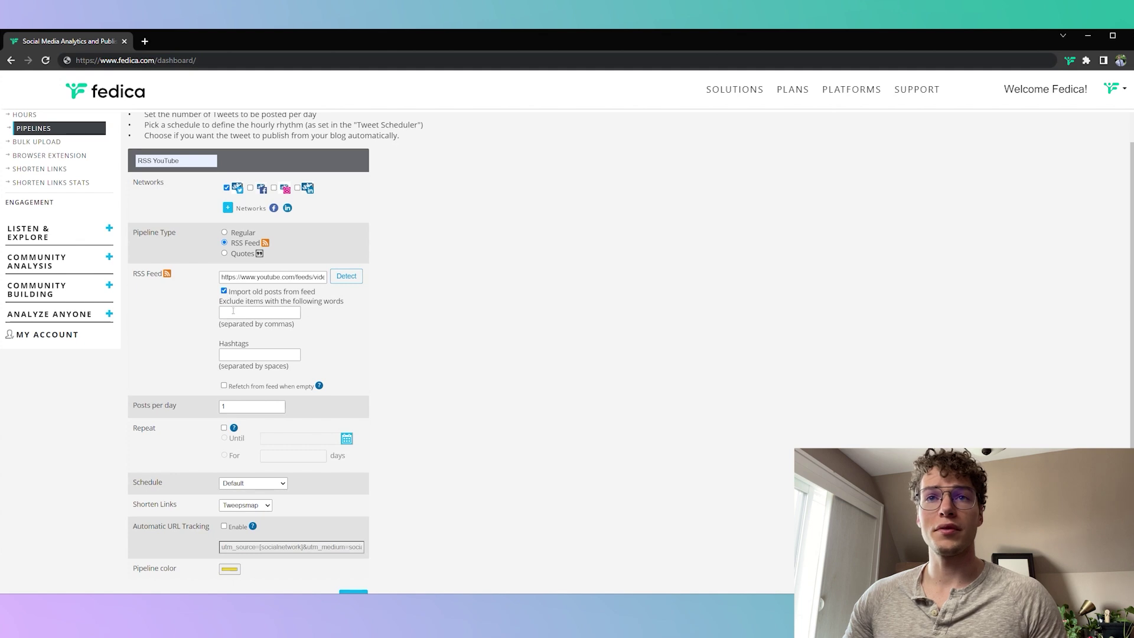
{"action": "scroll", "coordinate": [174, 315], "scroll_direction": "down", "scroll_amount": 1}
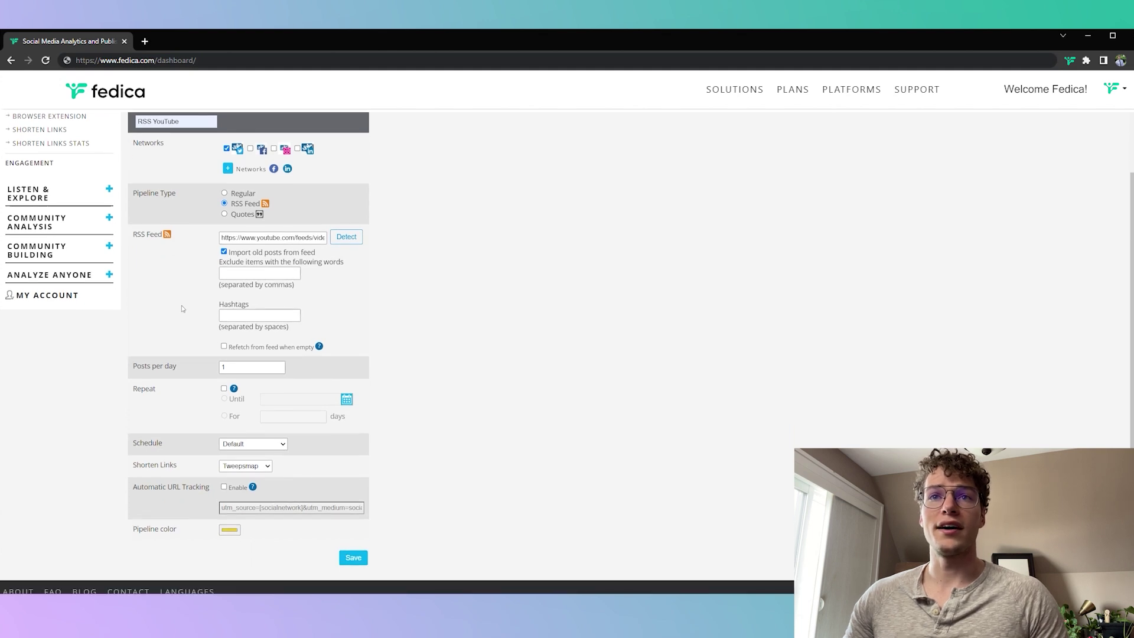
Enter 'Instagram,' in the Exclude words field
{"action": "left_click", "coordinate": [241, 275]}
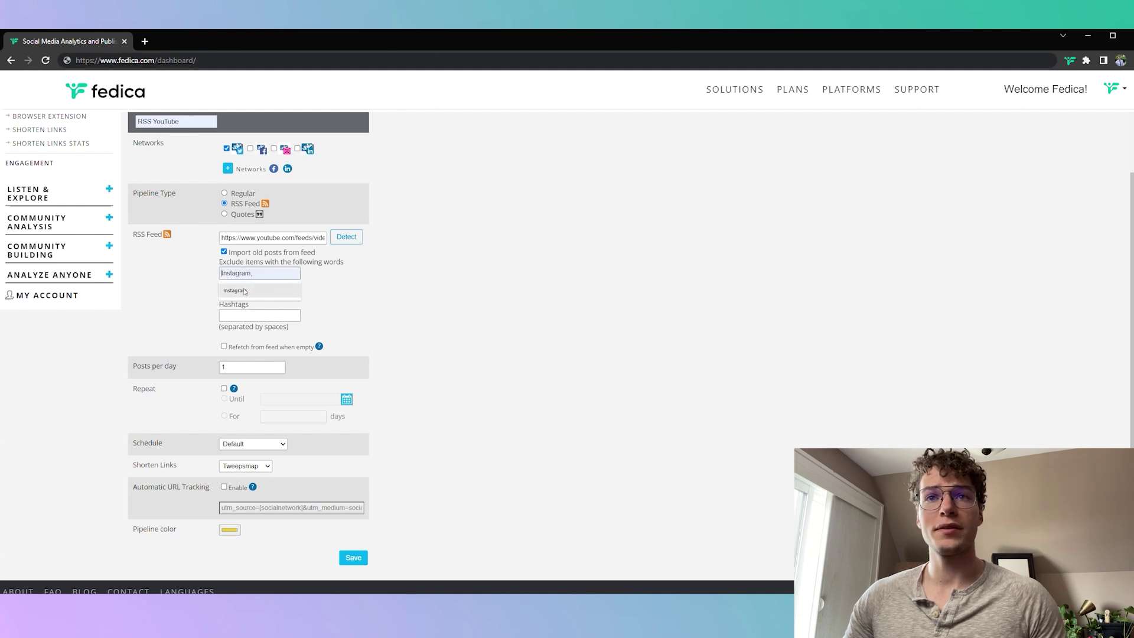
{"action": "left_click", "coordinate": [249, 292]}
{"action": "scroll", "coordinate": [264, 300], "scroll_direction": "up", "scroll_amount": 1}
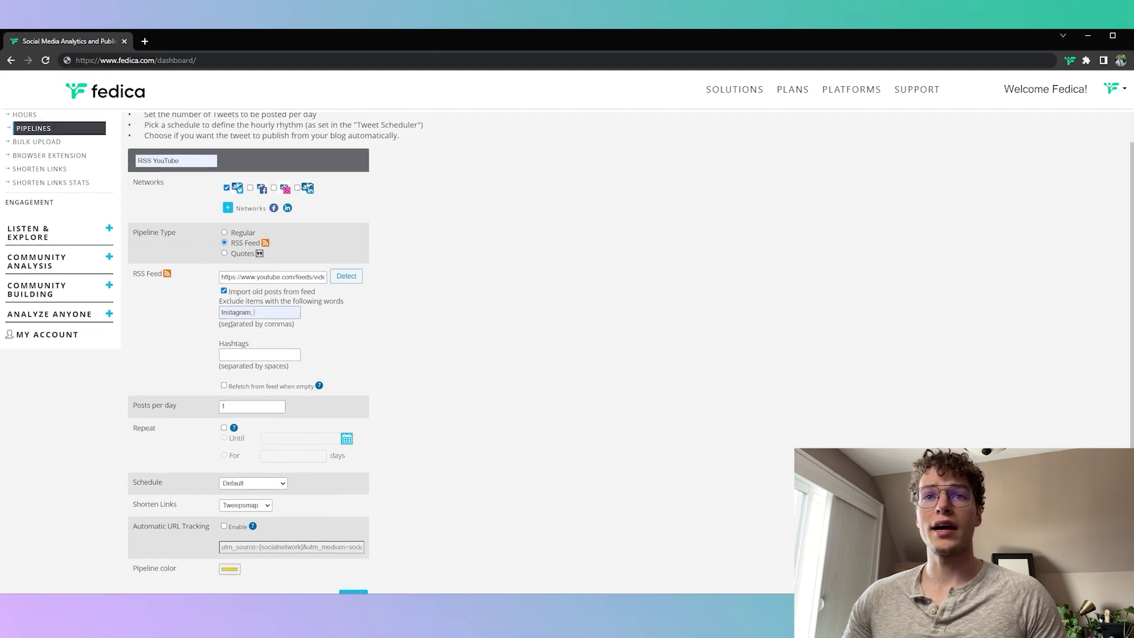
{"action": "left_click", "coordinate": [270, 313]}
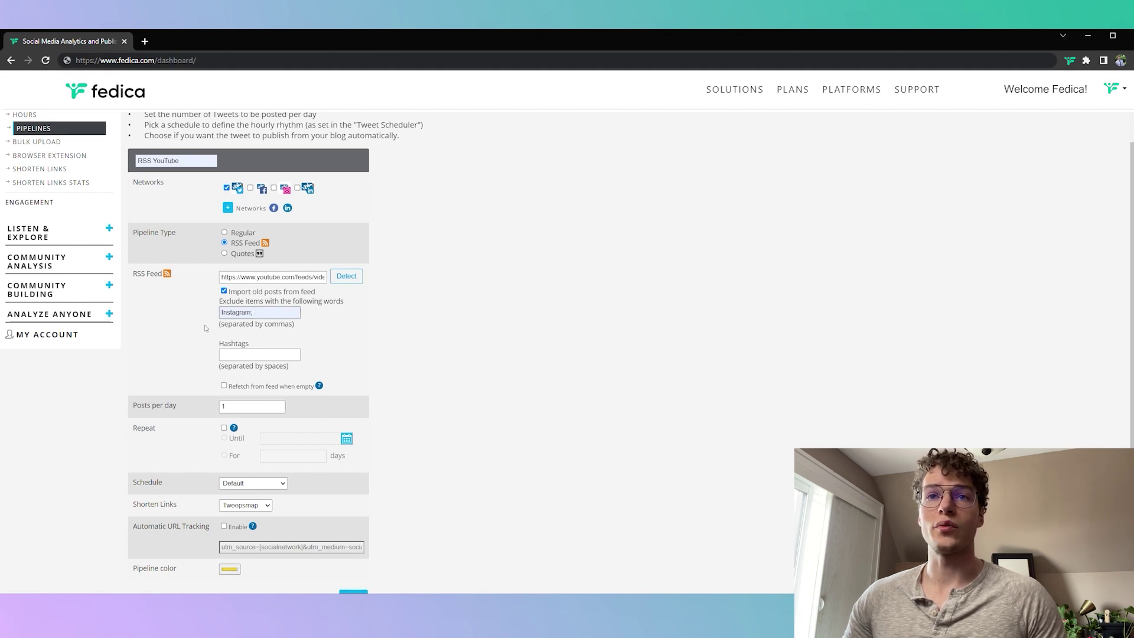
{"action": "scroll", "coordinate": [210, 319], "scroll_direction": "down", "scroll_amount": 1}
Add hashtags #Howto #Video and tick 'Refetch from feed when empty'
{"action": "left_click", "coordinate": [249, 292]}
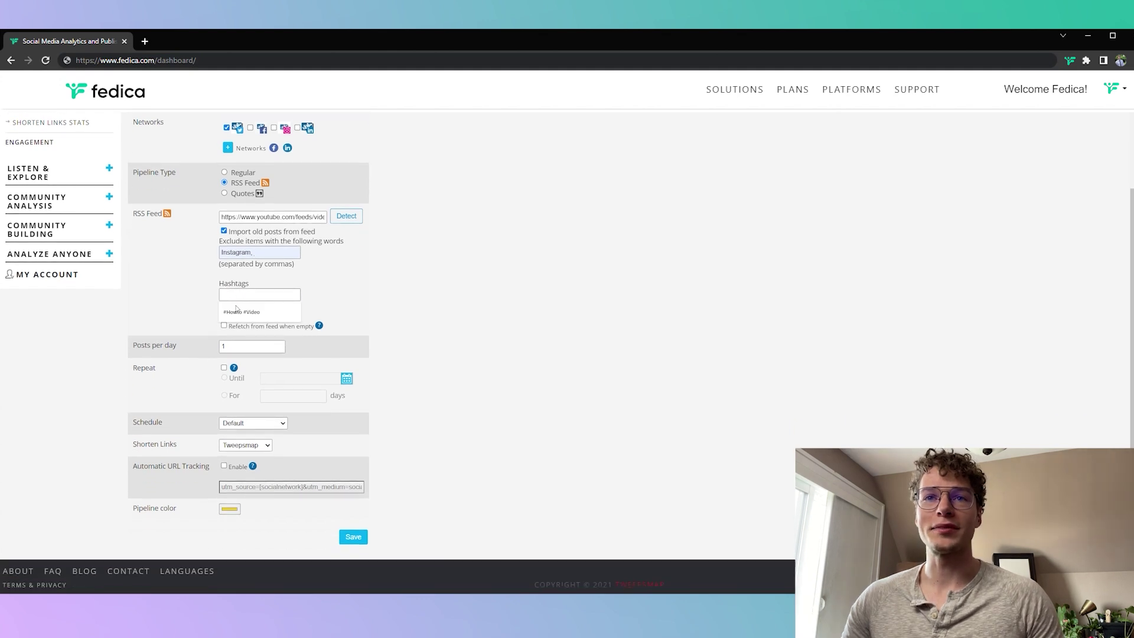
{"action": "left_click", "coordinate": [236, 309]}
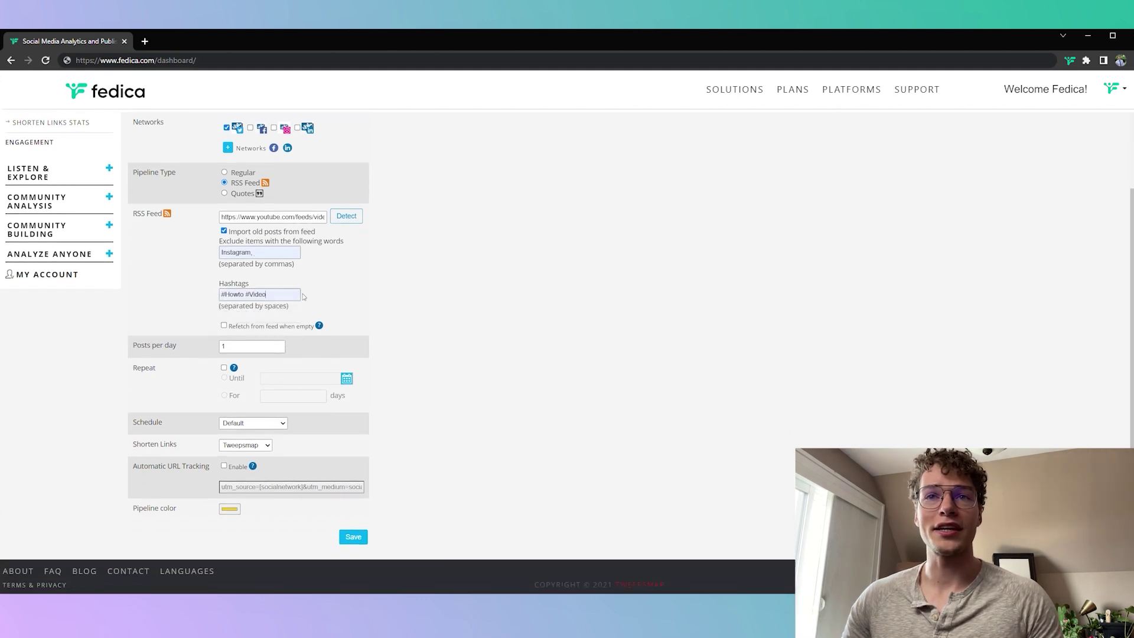
{"action": "left_click", "coordinate": [225, 326]}
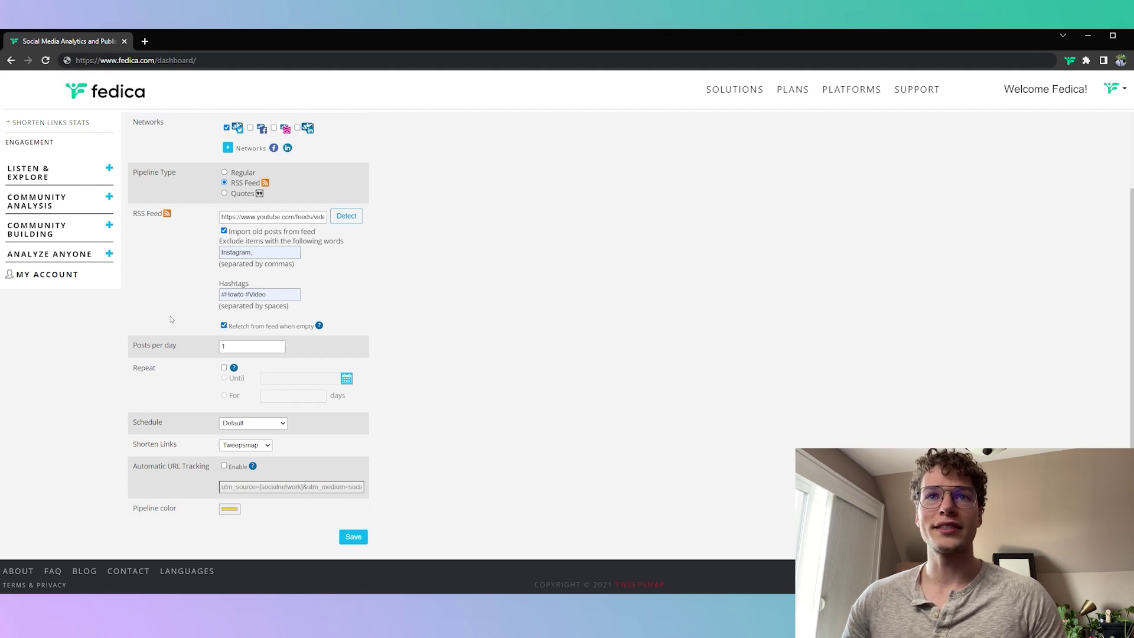
Keep posts per day at 1 and untick refetching from the feed when empty
{"action": "double_click", "coordinate": [226, 349]}
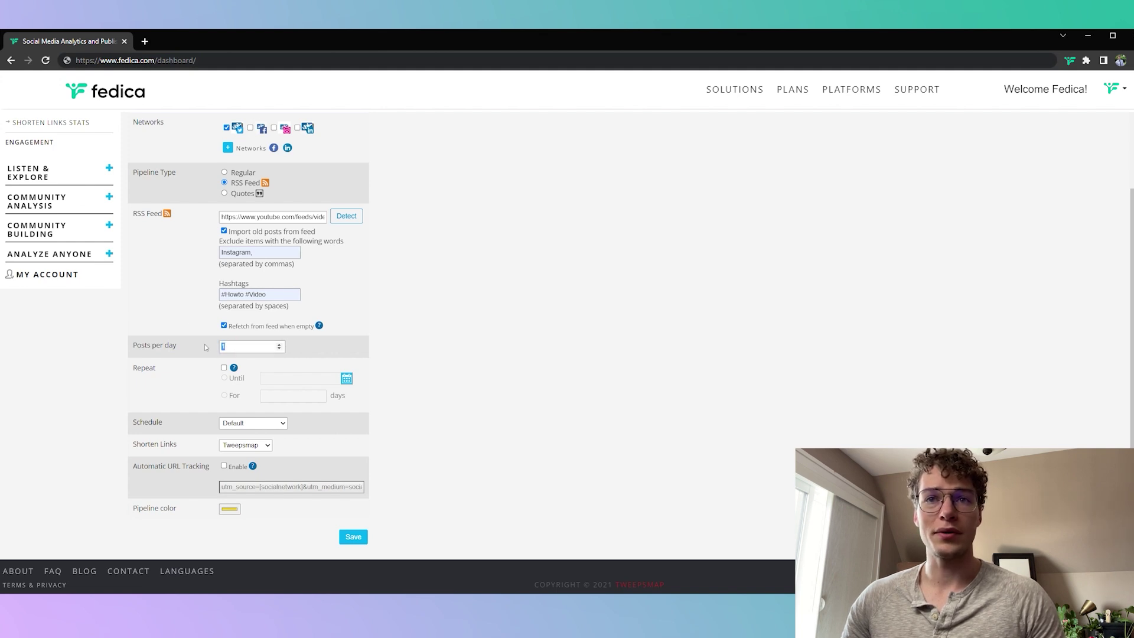
{"action": "left_click", "coordinate": [216, 350]}
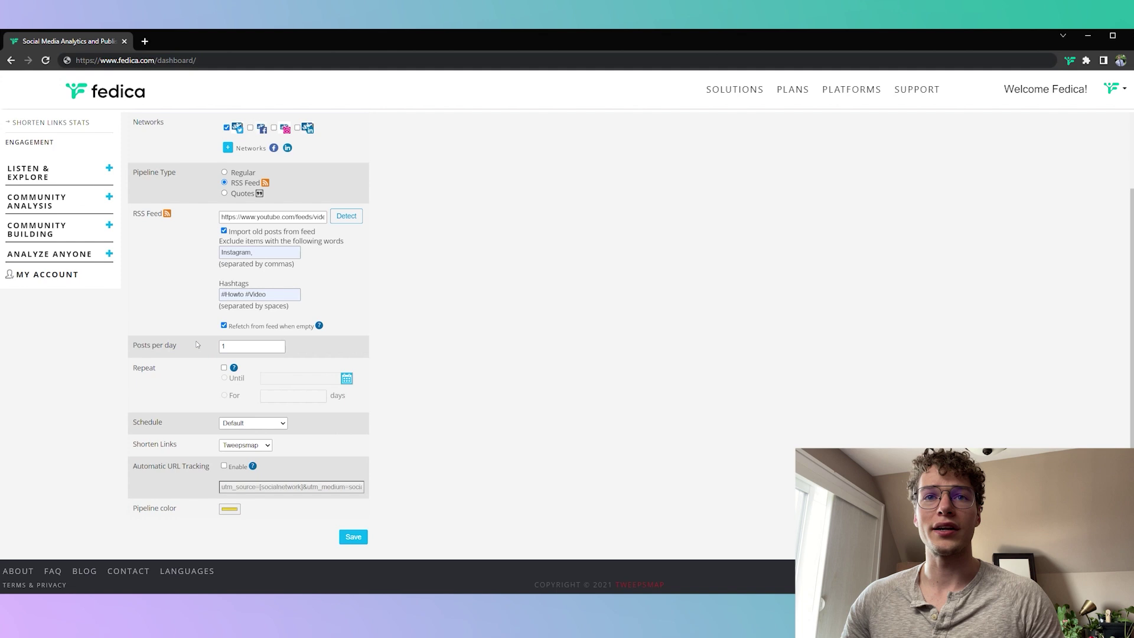
{"action": "left_click", "coordinate": [223, 367]}
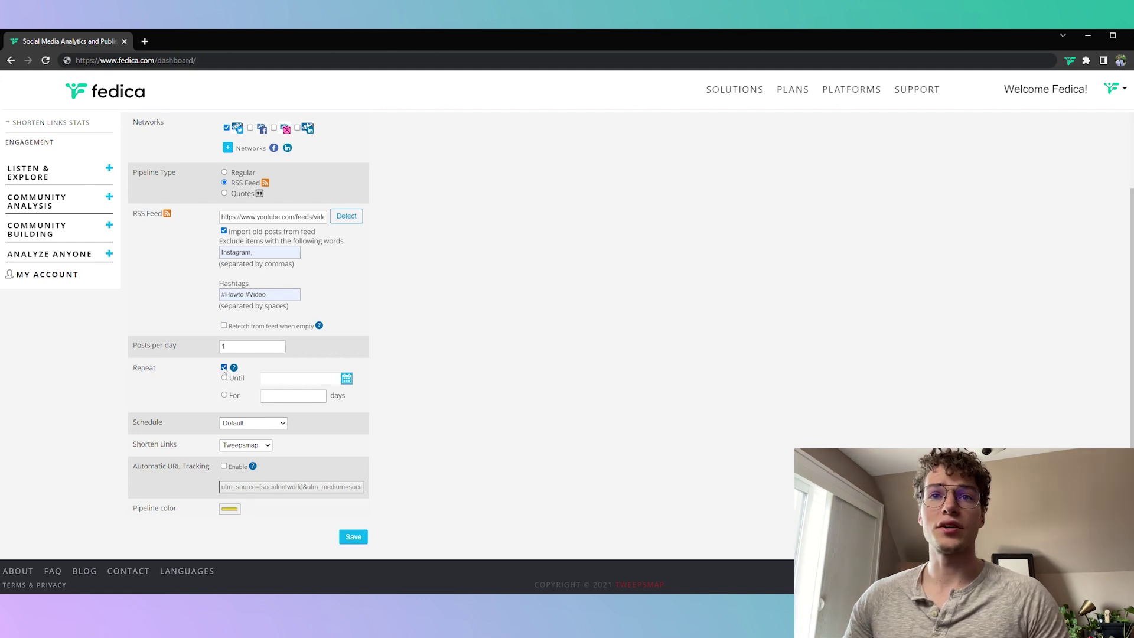
{"action": "left_click", "coordinate": [224, 367]}
{"action": "left_click", "coordinate": [224, 367]}
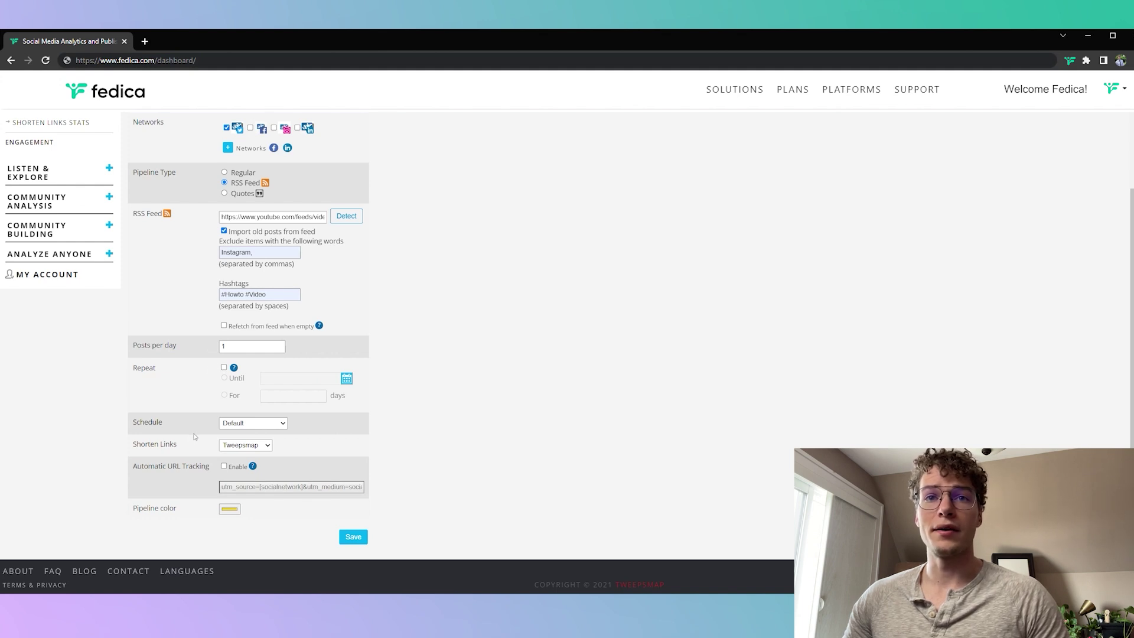
Choose 'Create Schedule...' as the schedule and pick a light yellow pipeline colour
{"action": "left_click", "coordinate": [235, 424]}
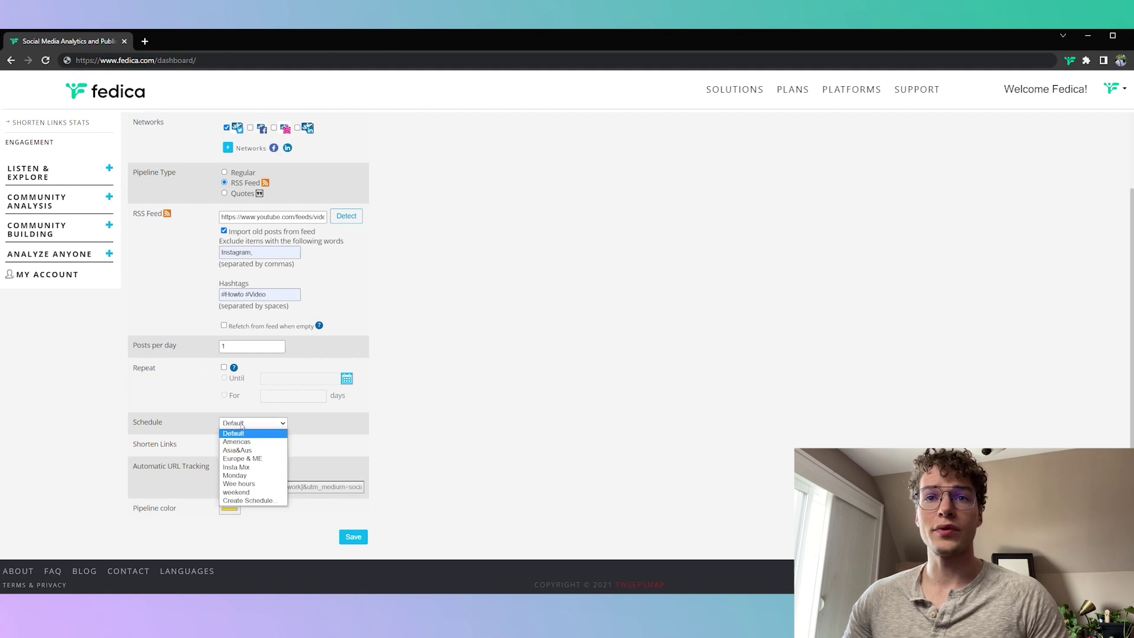
{"action": "left_click", "coordinate": [268, 502]}
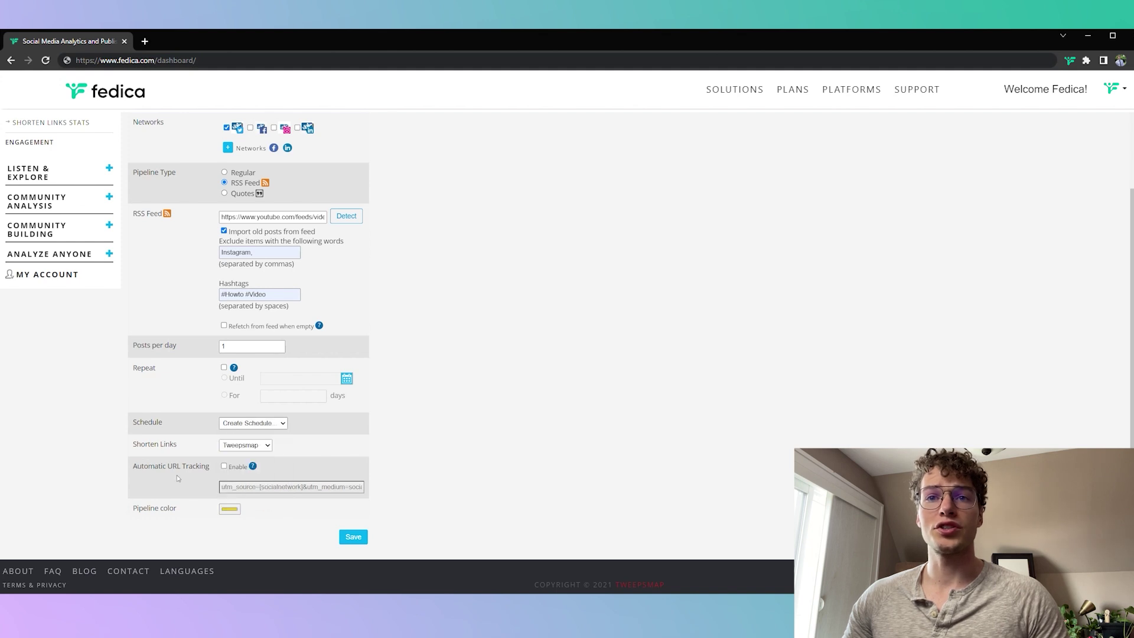
{"action": "left_click", "coordinate": [230, 508]}
{"action": "left_click_drag", "start_coordinate": [319, 382], "coordinate": [280, 384]}
Save the RSS YouTube pipeline
{"action": "left_click", "coordinate": [352, 537]}
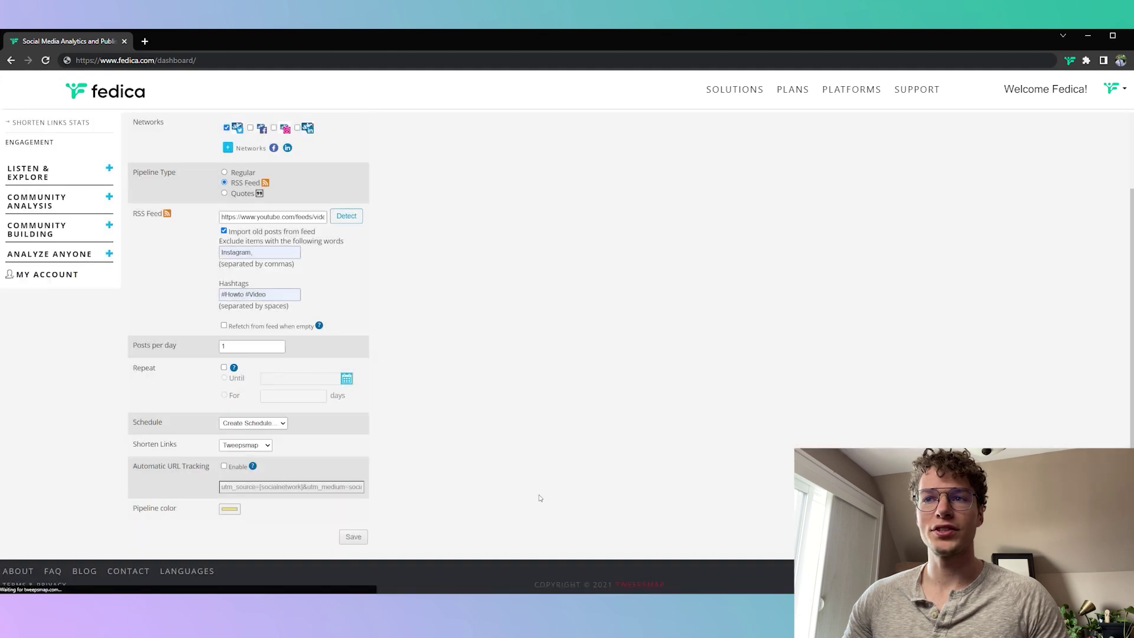
{"action": "scroll", "coordinate": [407, 371], "scroll_direction": "down", "scroll_amount": 2}
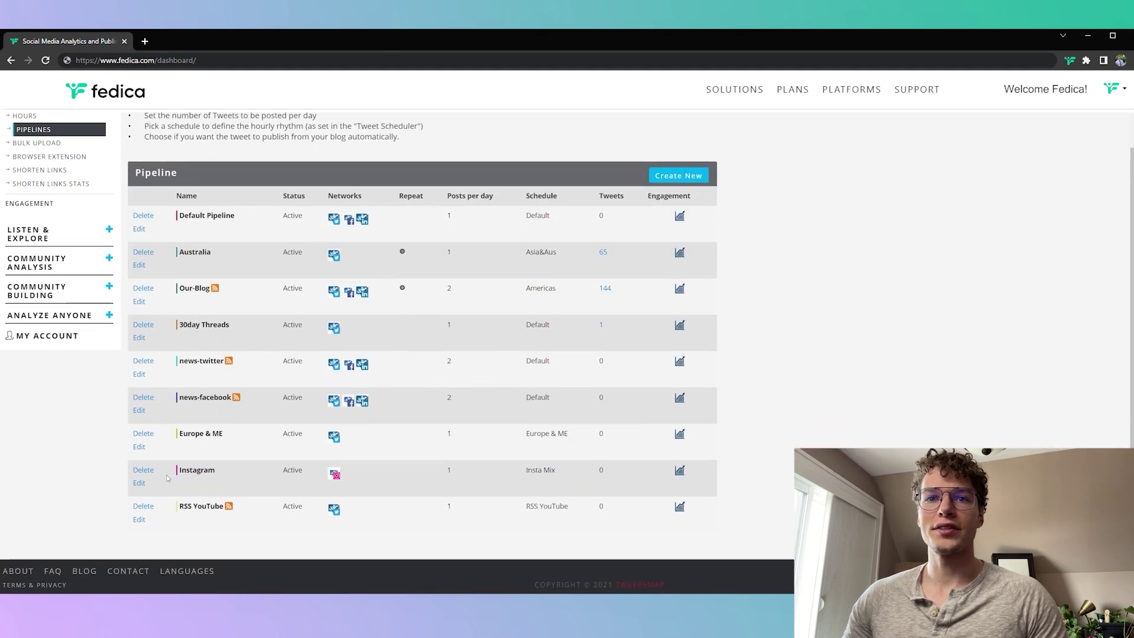
{"action": "left_click_drag", "start_coordinate": [161, 520], "coordinate": [383, 523]}
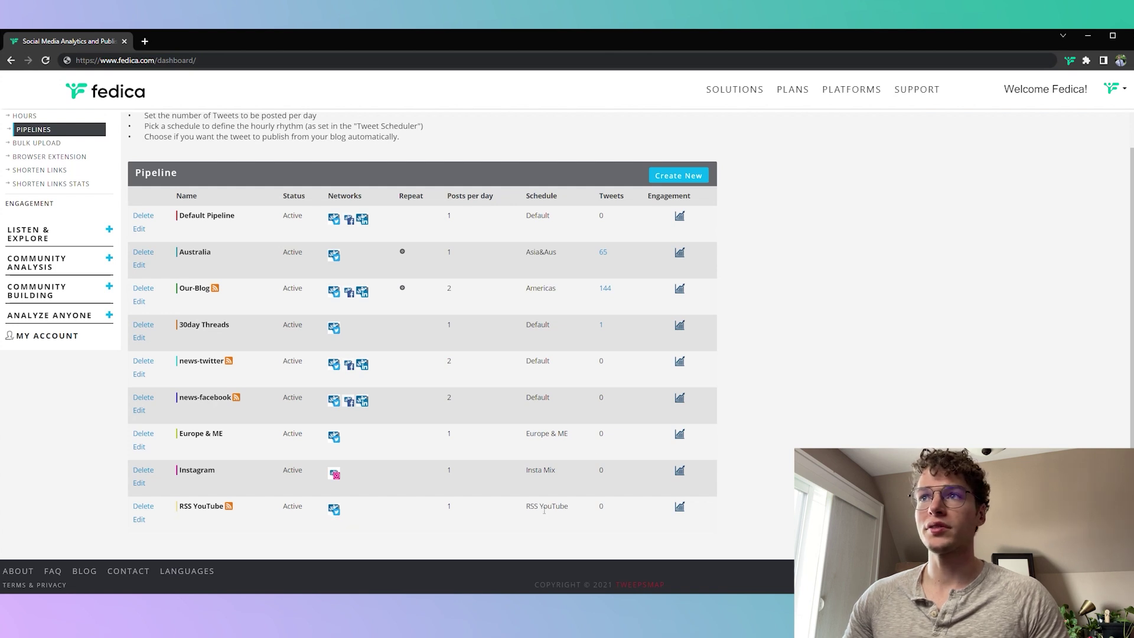
{"action": "scroll", "coordinate": [544, 511], "scroll_direction": "up", "scroll_amount": 2}
Browse the August 15–21, 2021 week in the posts calendar, then bring up the post schedules
{"action": "left_click", "coordinate": [36, 165]}
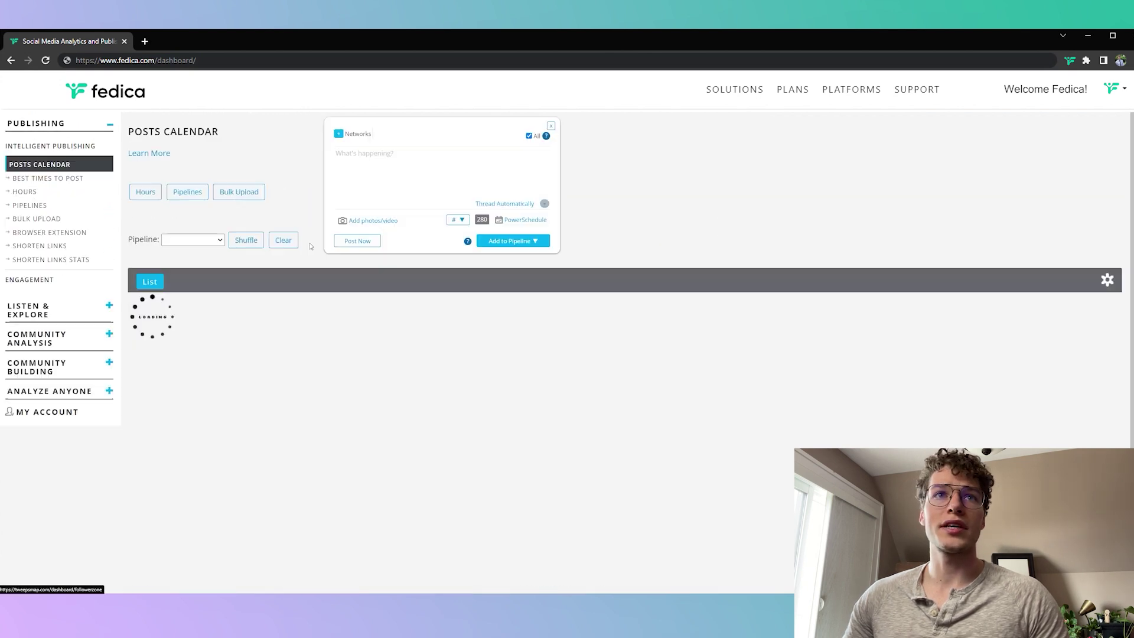
{"action": "scroll", "coordinate": [555, 317], "scroll_direction": "down", "scroll_amount": 6}
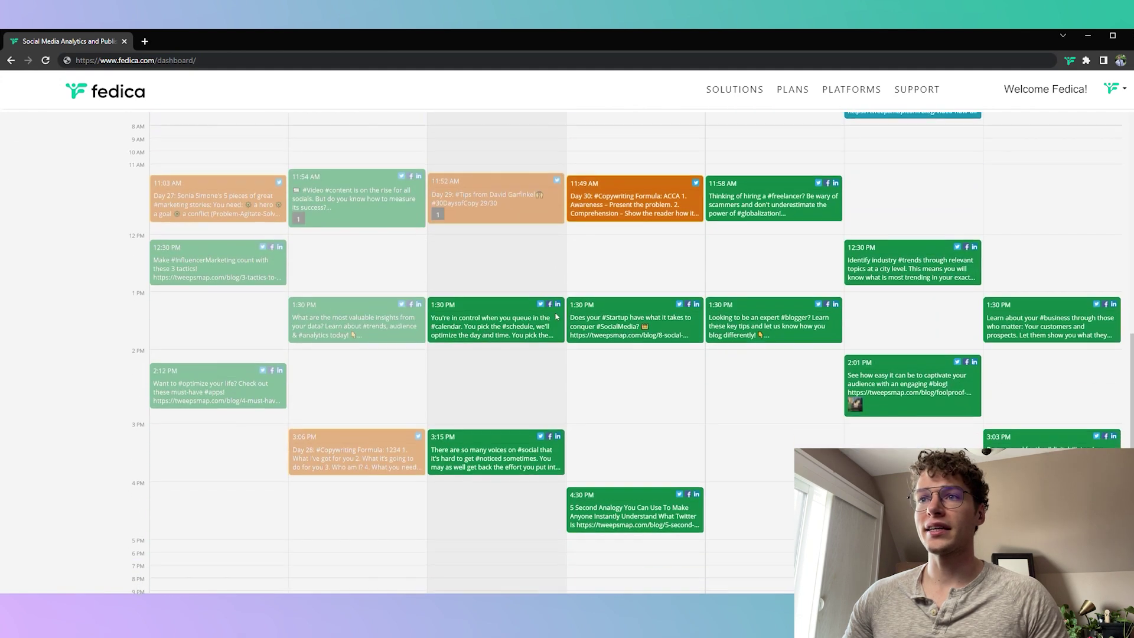
{"action": "scroll", "coordinate": [567, 414], "scroll_direction": "down", "scroll_amount": 2}
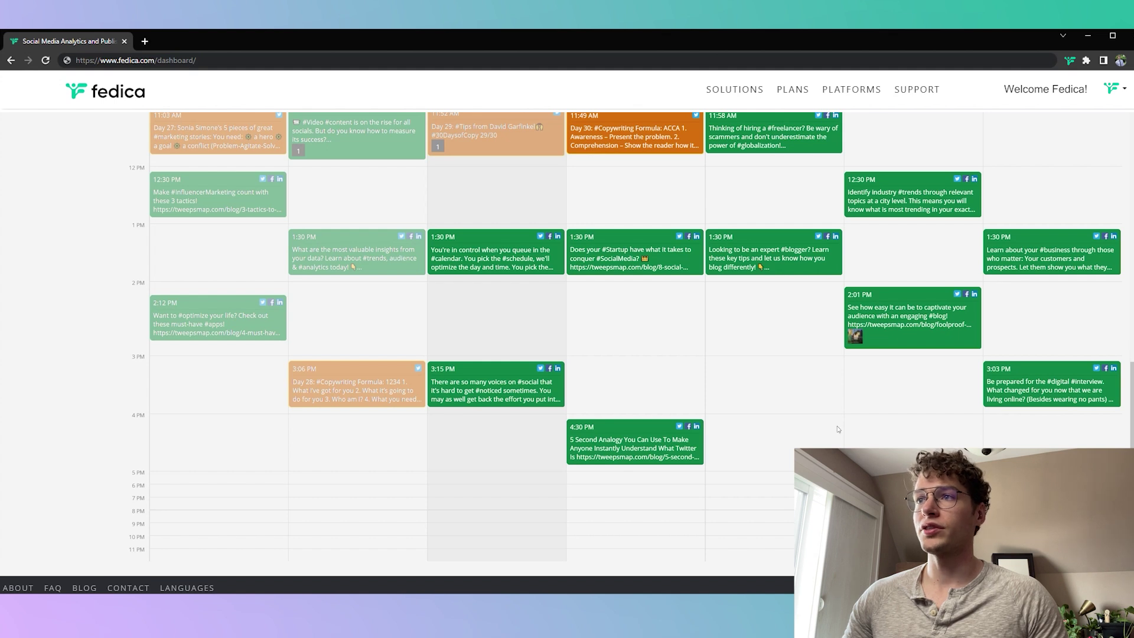
{"action": "scroll", "coordinate": [766, 417], "scroll_direction": "up", "scroll_amount": 10}
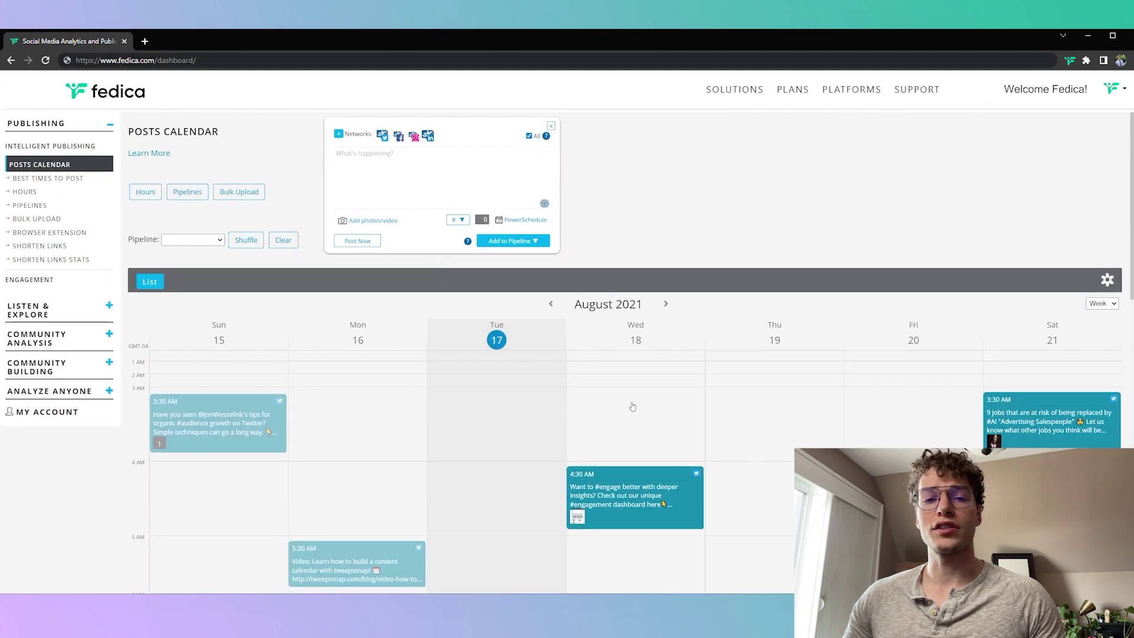
{"action": "left_click", "coordinate": [145, 194]}
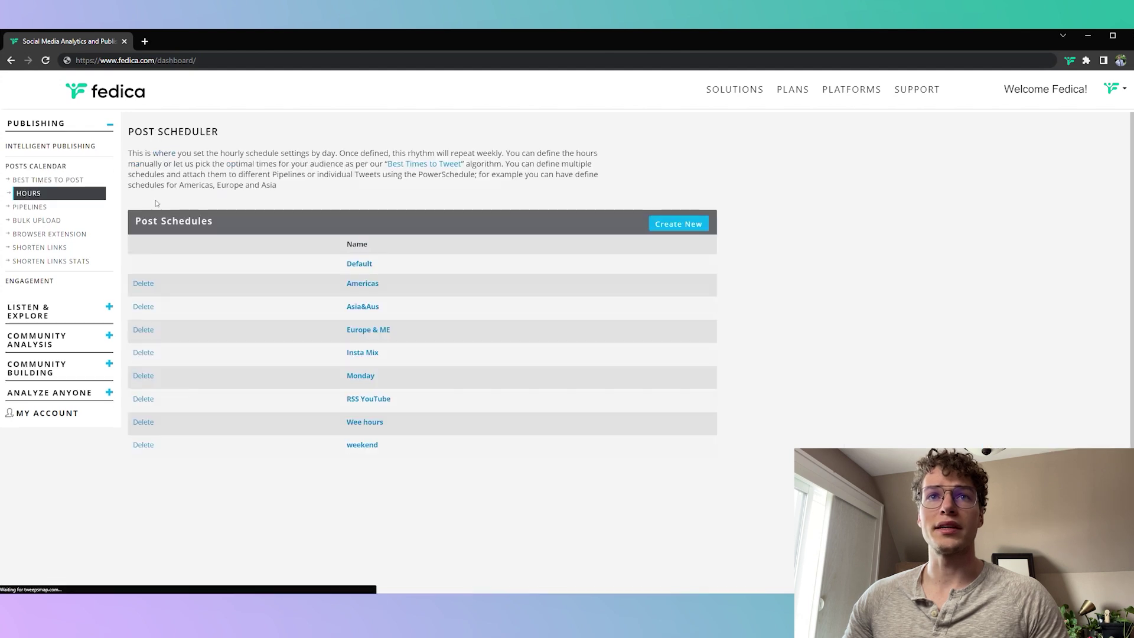
Open the RSS YouTube schedule's Hours page, where all seven days use Optimized posting
{"action": "left_click", "coordinate": [361, 399]}
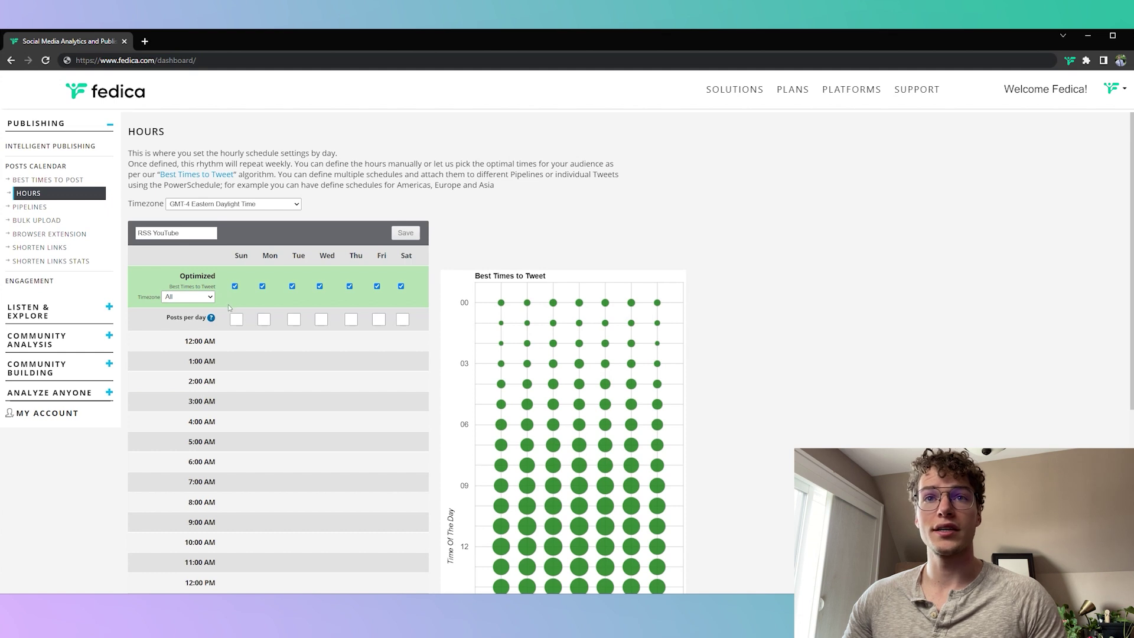
{"action": "scroll", "coordinate": [285, 299], "scroll_direction": "down", "scroll_amount": 3}
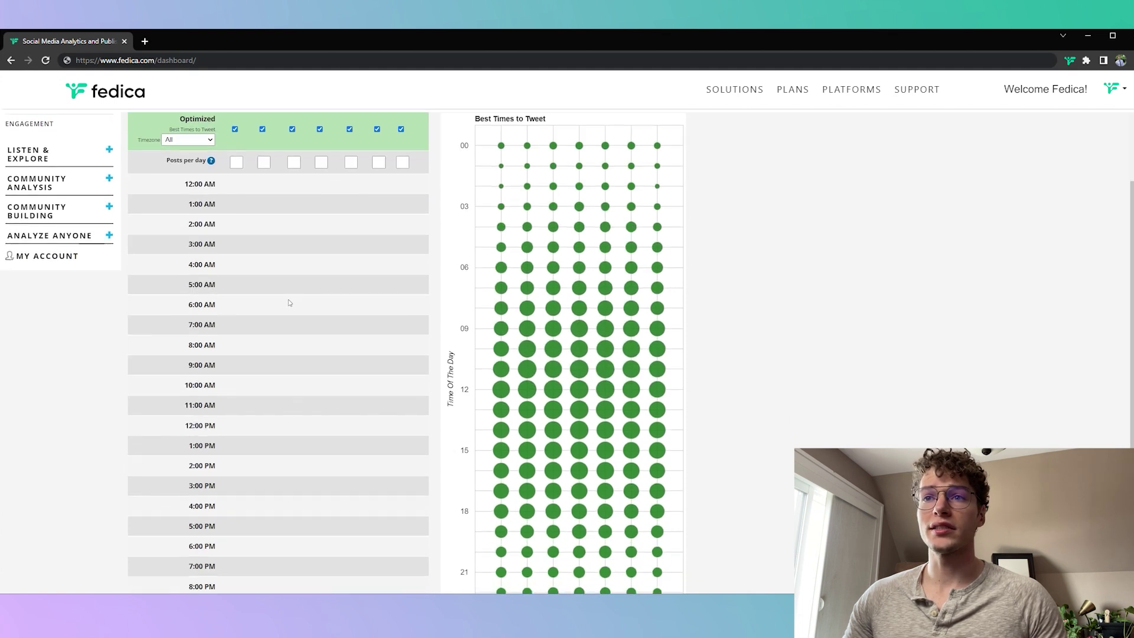
{"action": "scroll", "coordinate": [386, 330], "scroll_direction": "up", "scroll_amount": 3}
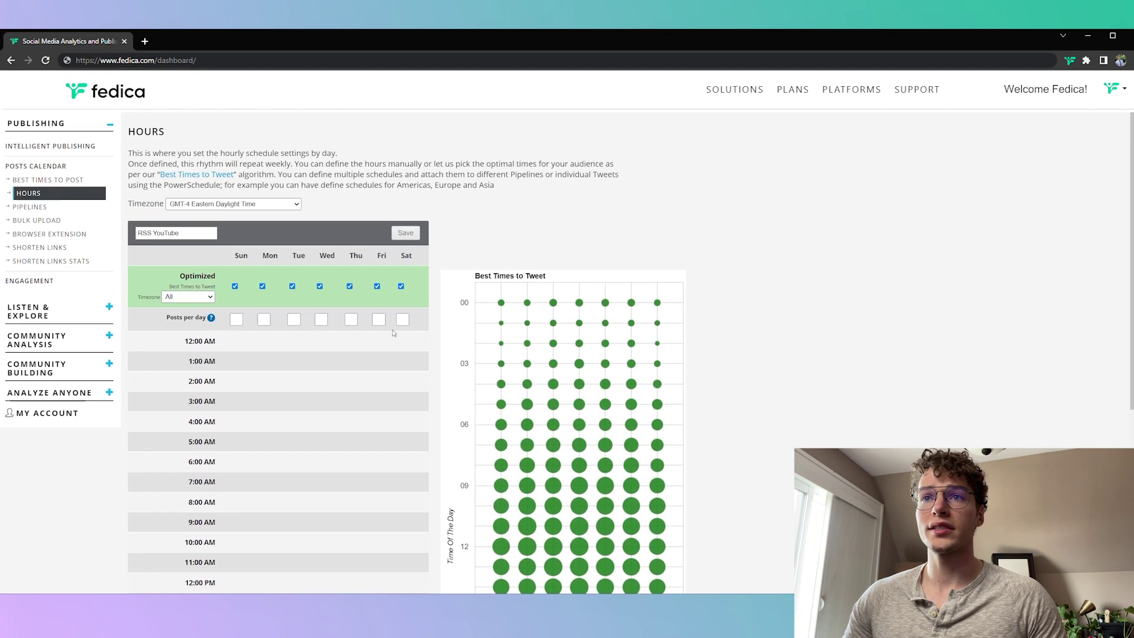
Keep optimized times based on All regions and set Sunday to 1 post per day
{"action": "left_click", "coordinate": [187, 297]}
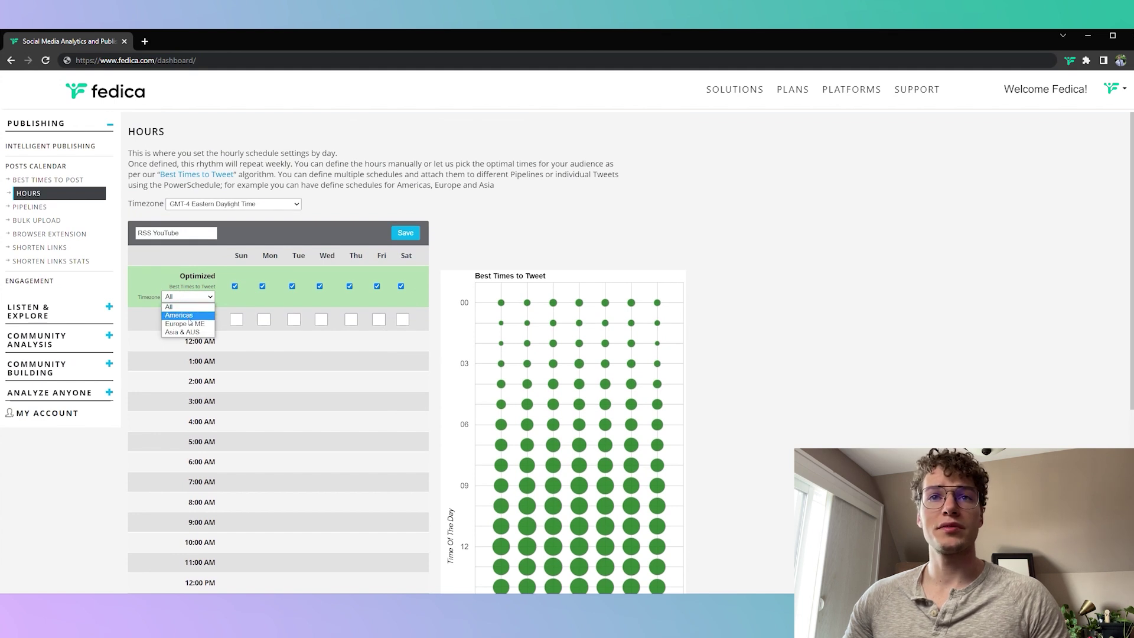
{"action": "left_click", "coordinate": [194, 306]}
{"action": "scroll", "coordinate": [290, 295], "scroll_direction": "down", "scroll_amount": 1}
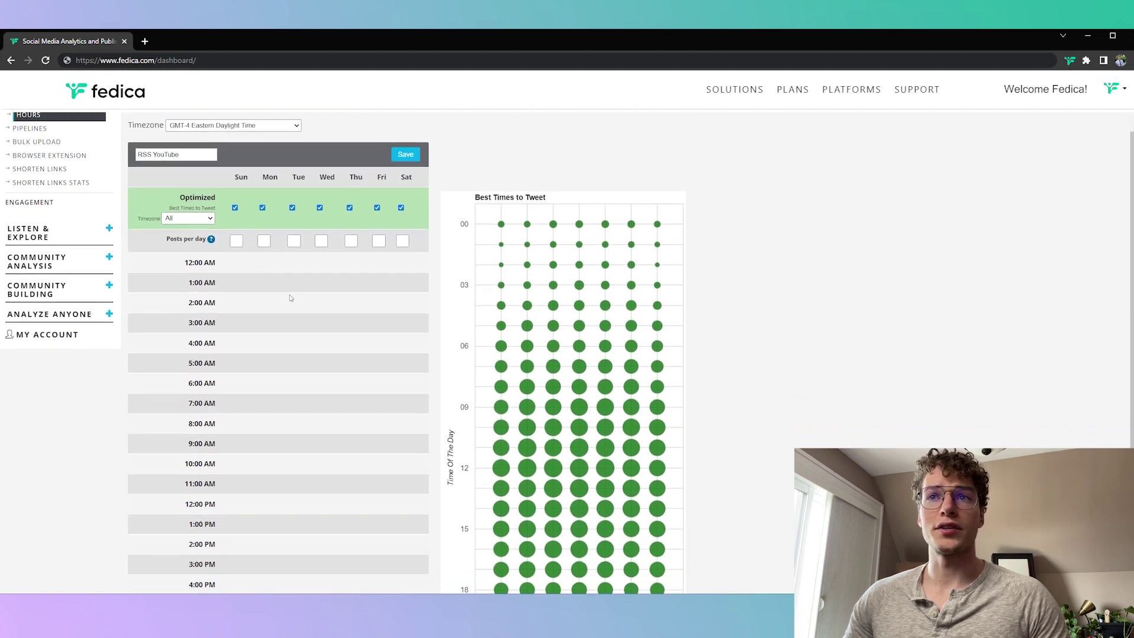
{"action": "left_click", "coordinate": [239, 242]}
Turn off Optimized posting for Monday through Saturday, leaving only Sunday optimized
{"action": "left_click", "coordinate": [263, 208]}
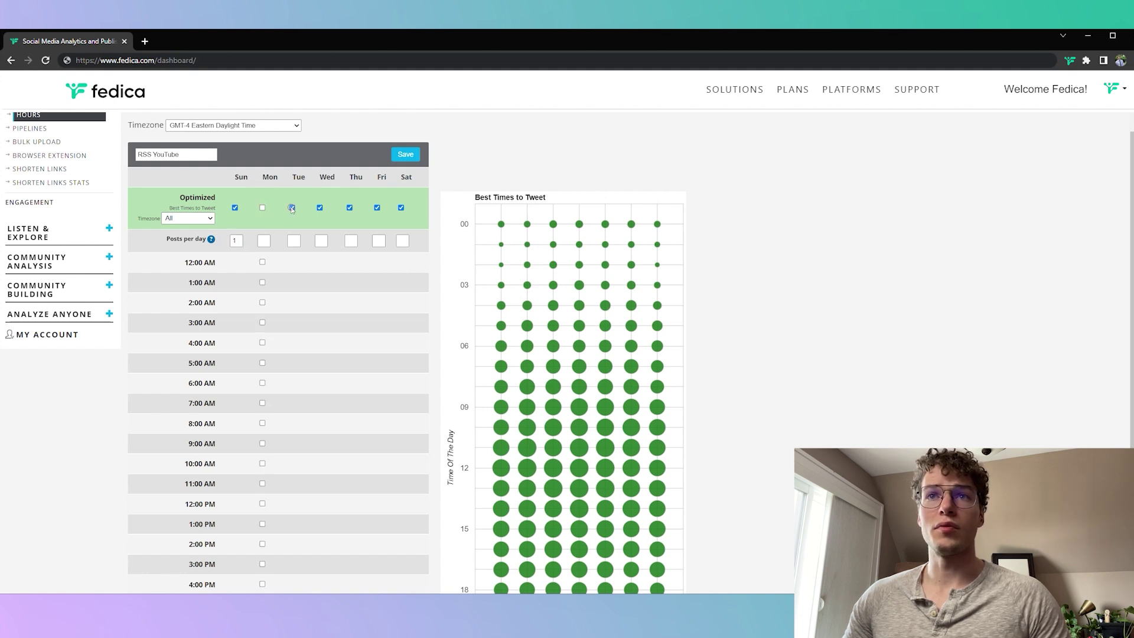
{"action": "left_click", "coordinate": [292, 207]}
{"action": "left_click", "coordinate": [319, 207]}
{"action": "left_click", "coordinate": [349, 207]}
{"action": "left_click", "coordinate": [377, 207]}
{"action": "left_click", "coordinate": [401, 208]}
{"action": "scroll", "coordinate": [380, 245], "scroll_direction": "down", "scroll_amount": 1}
{"action": "scroll", "coordinate": [380, 245], "scroll_direction": "up", "scroll_amount": 1}
{"action": "scroll", "coordinate": [379, 236], "scroll_direction": "down", "scroll_amount": 2}
{"action": "scroll", "coordinate": [380, 248], "scroll_direction": "up", "scroll_amount": 2}
{"action": "scroll", "coordinate": [380, 262], "scroll_direction": "down", "scroll_amount": 3}
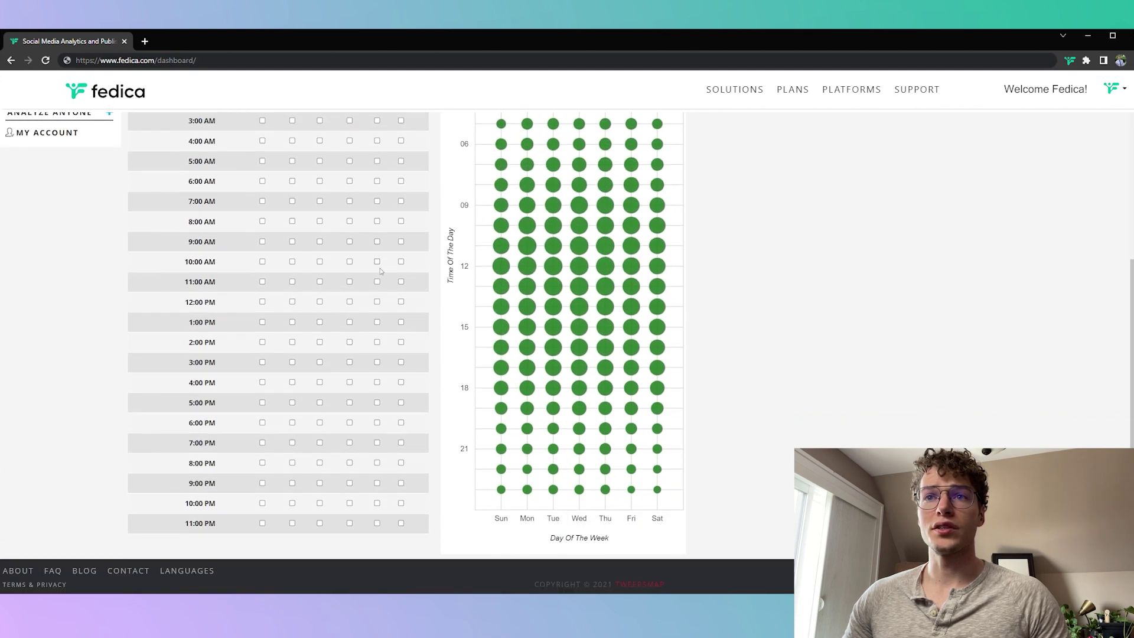
Tick the Friday posting hours from 3:00 PM to 7:00 PM
{"action": "left_click", "coordinate": [377, 443]}
{"action": "left_click", "coordinate": [377, 403]}
{"action": "left_click", "coordinate": [377, 382]}
{"action": "left_click", "coordinate": [377, 362]}
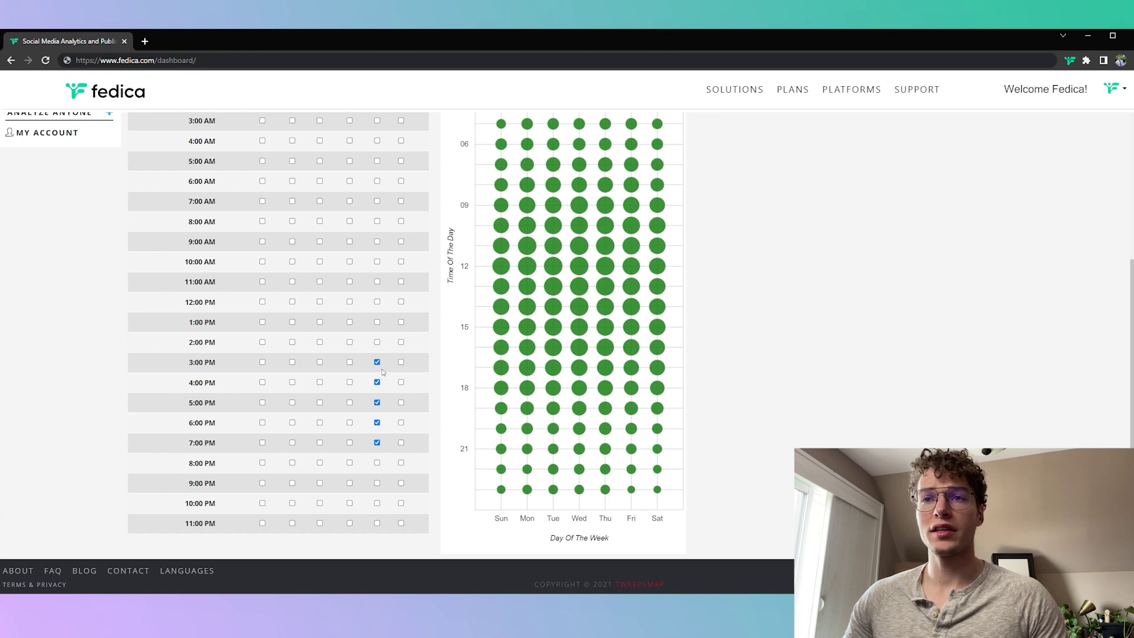
{"action": "scroll", "coordinate": [372, 377], "scroll_direction": "up", "scroll_amount": 5}
{"action": "scroll", "coordinate": [373, 375], "scroll_direction": "down", "scroll_amount": 5}
{"action": "scroll", "coordinate": [375, 373], "scroll_direction": "up", "scroll_amount": 3}
{"action": "scroll", "coordinate": [286, 392], "scroll_direction": "up", "scroll_amount": 3}
{"action": "scroll", "coordinate": [284, 393], "scroll_direction": "down", "scroll_amount": 4}
{"action": "scroll", "coordinate": [283, 395], "scroll_direction": "up", "scroll_amount": 4}
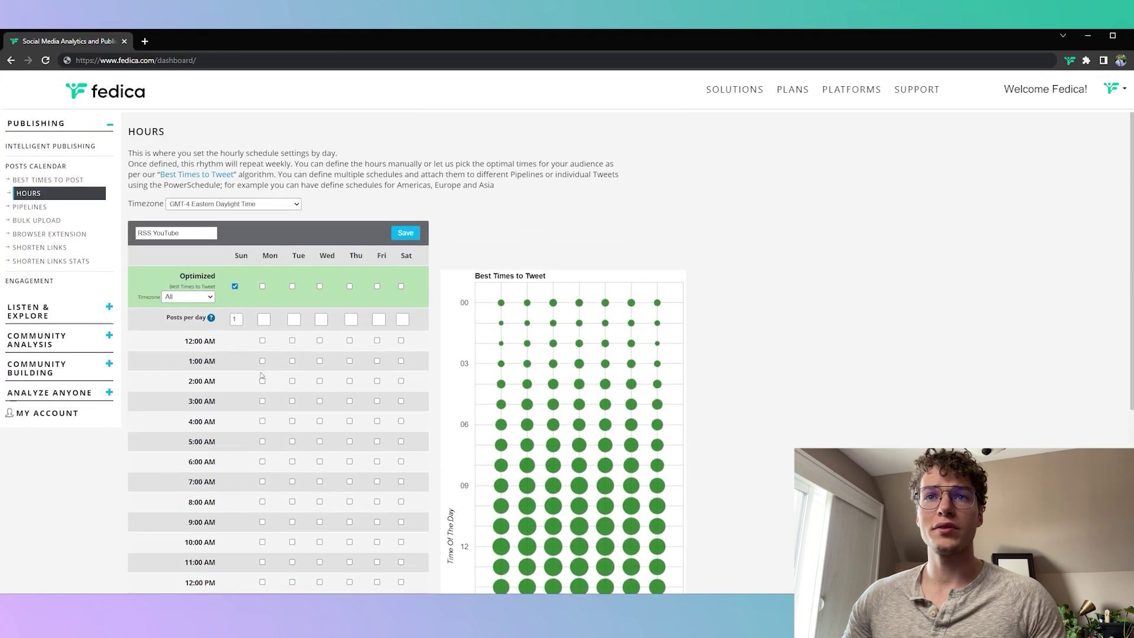
Keep Wednesday's Optimized setting off and clear Monday's posts-per-day value
{"action": "left_click", "coordinate": [320, 286]}
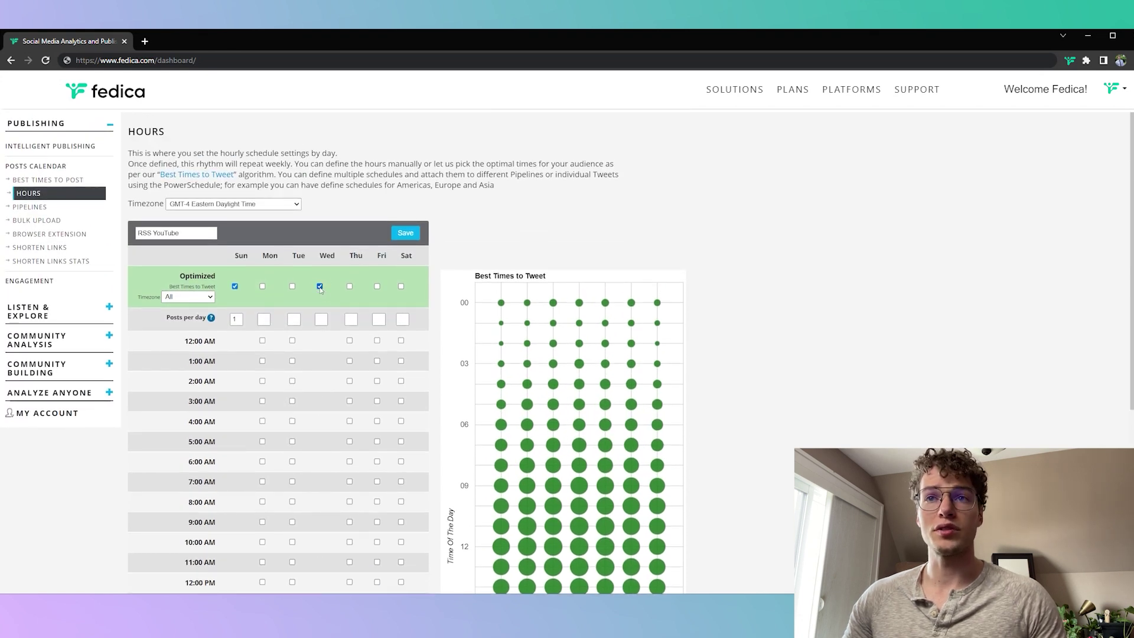
{"action": "left_click", "coordinate": [320, 288]}
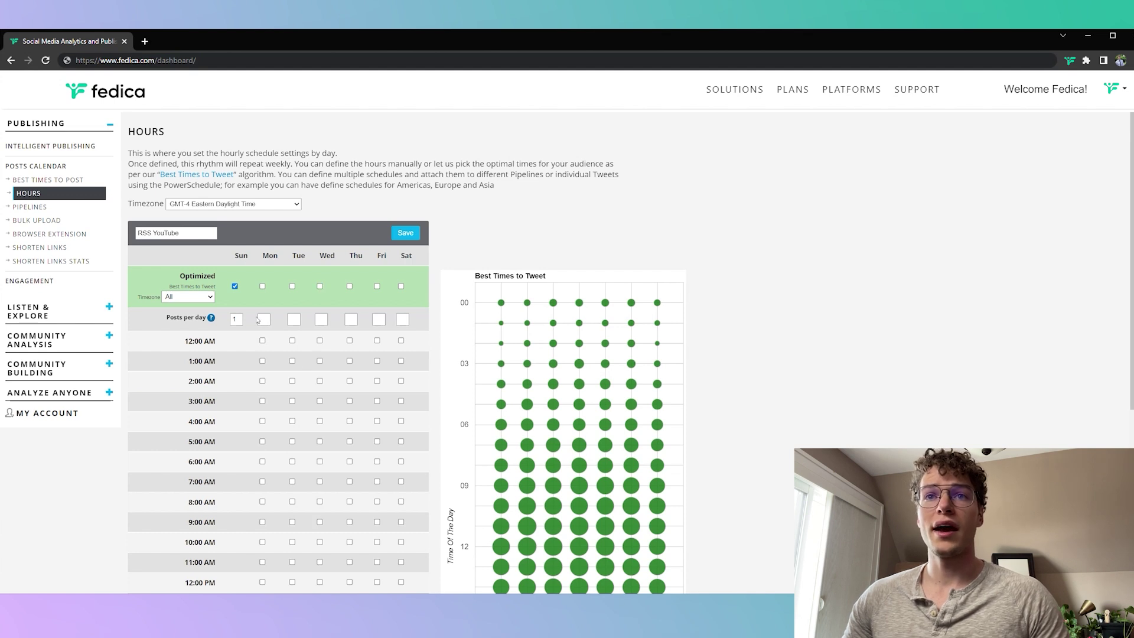
{"action": "left_click", "coordinate": [263, 319]}
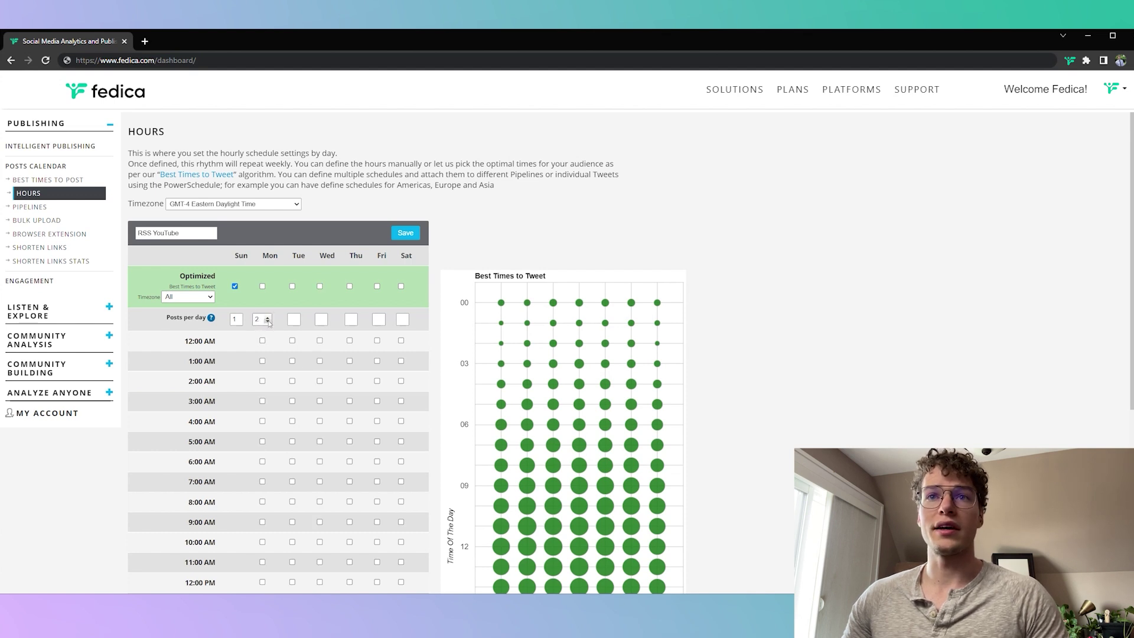
{"action": "key", "text": "BackSpace"}
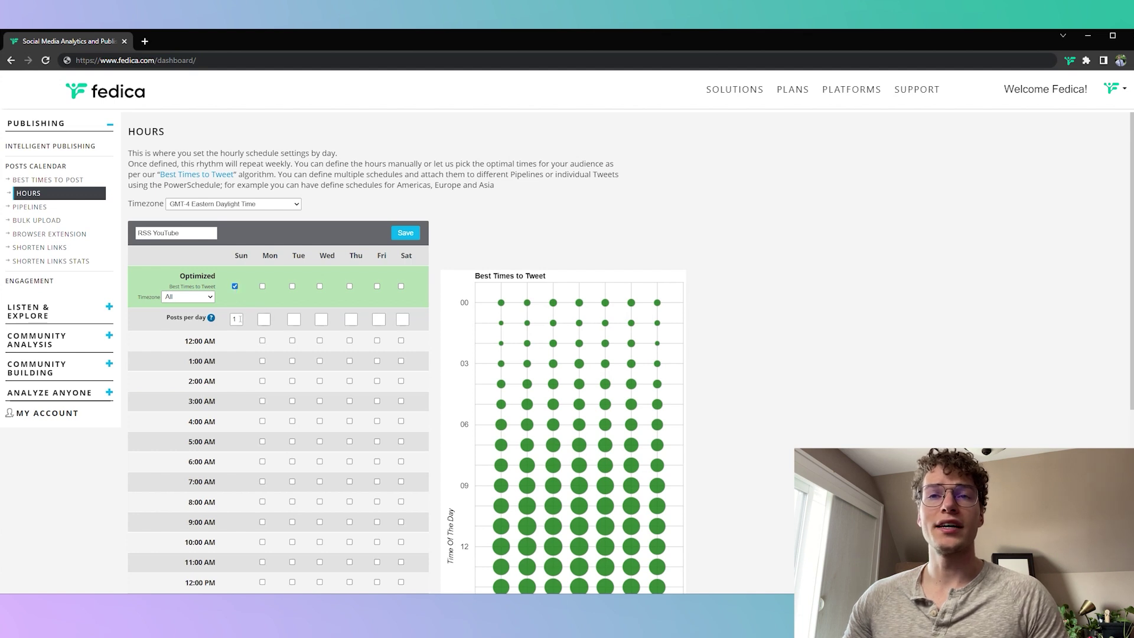
{"action": "scroll", "coordinate": [239, 313], "scroll_direction": "down", "scroll_amount": 5}
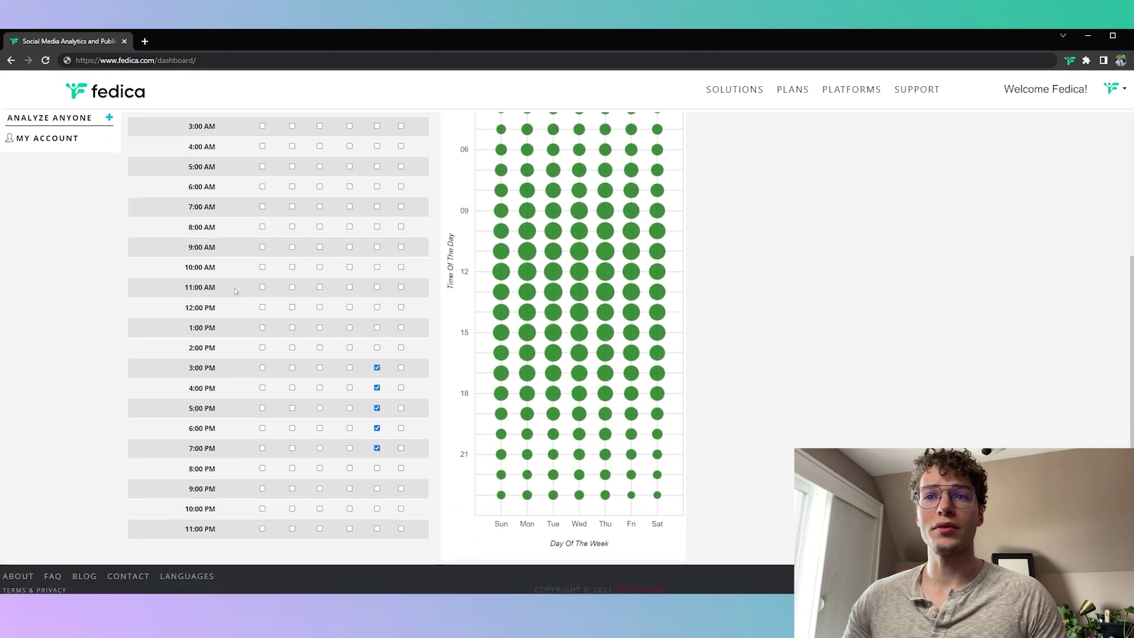
{"action": "scroll", "coordinate": [235, 291], "scroll_direction": "up", "scroll_amount": 5}
{"action": "scroll", "coordinate": [367, 338], "scroll_direction": "down", "scroll_amount": 5}
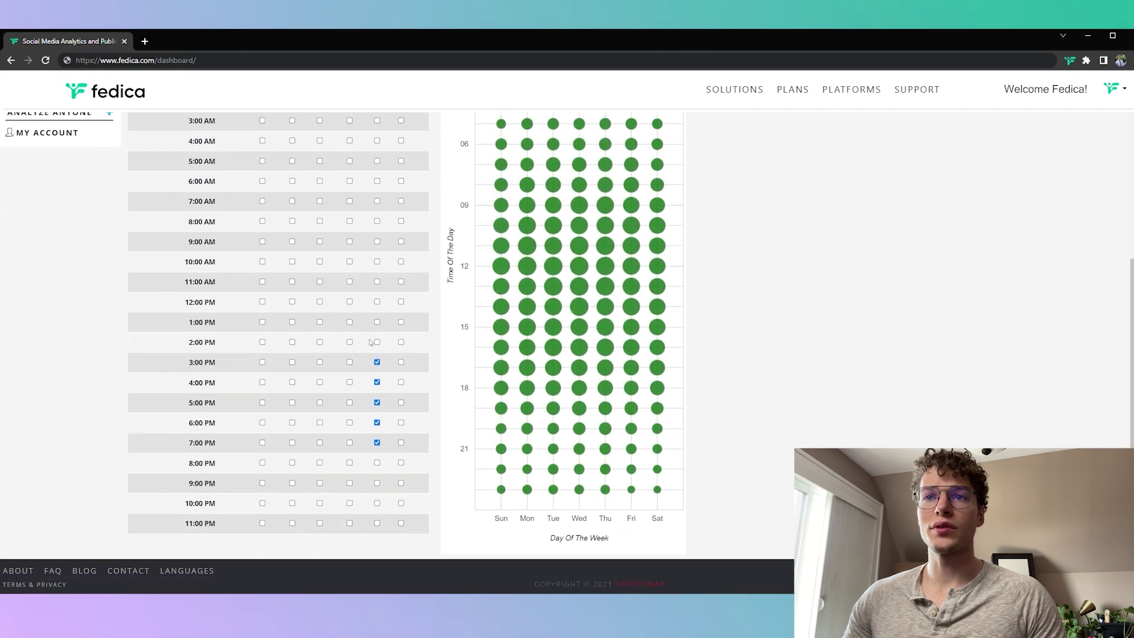
{"action": "scroll", "coordinate": [380, 394], "scroll_direction": "up", "scroll_amount": 5}
Set Friday to 1 post per day and save the RSS YouTube schedule
{"action": "left_click", "coordinate": [378, 319]}
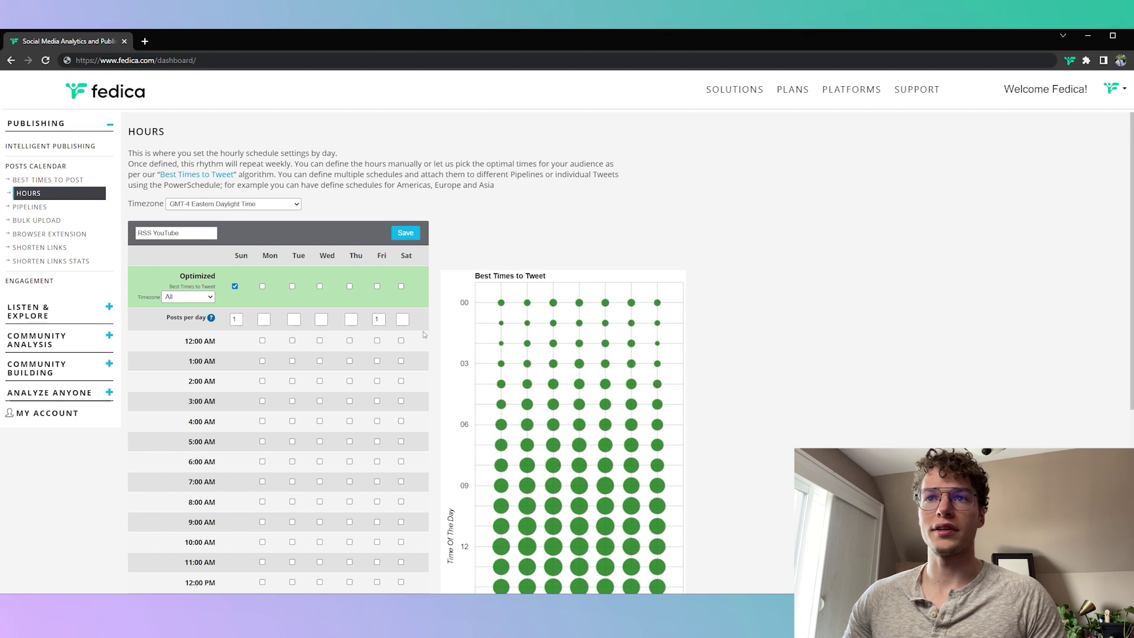
{"action": "scroll", "coordinate": [422, 335], "scroll_direction": "down", "scroll_amount": 1}
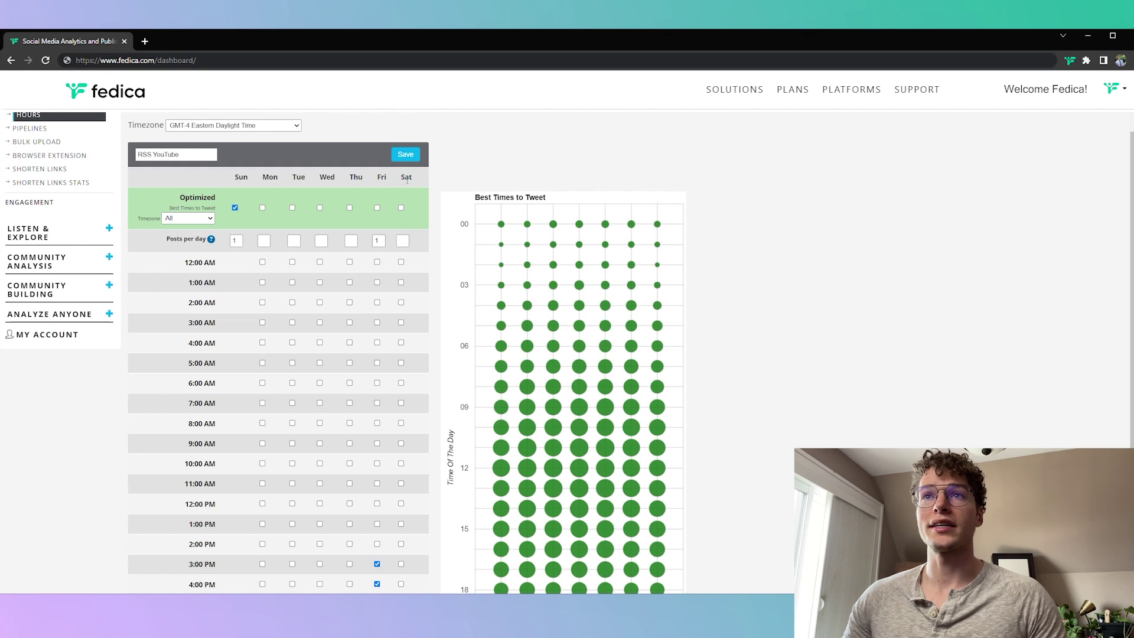
{"action": "left_click", "coordinate": [405, 153]}
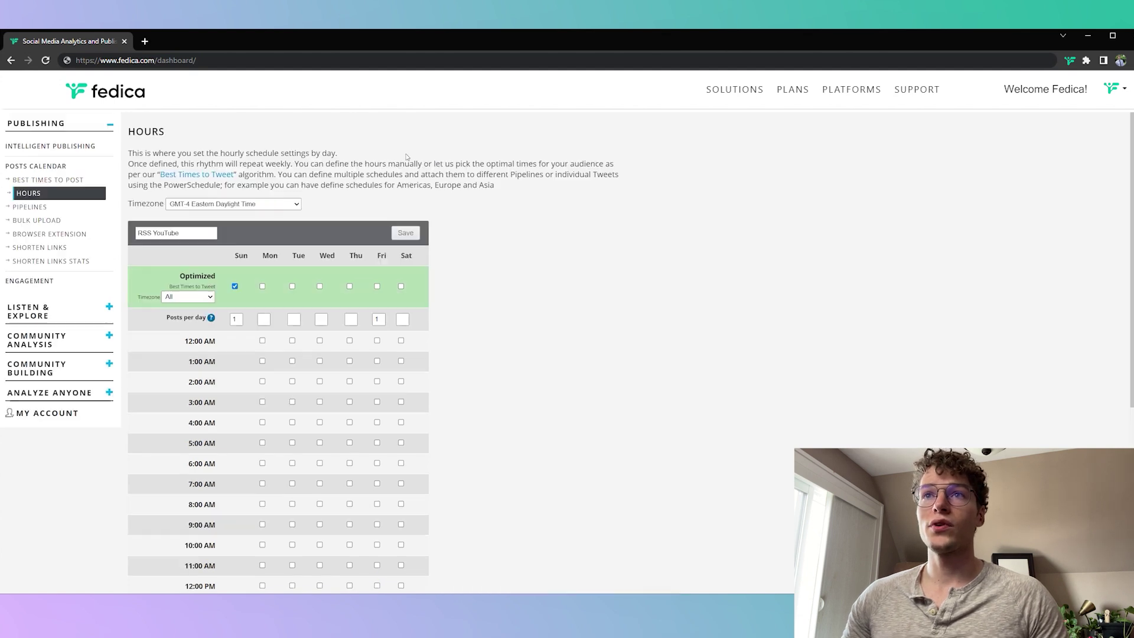
{"action": "scroll", "coordinate": [309, 278], "scroll_direction": "down", "scroll_amount": 4}
{"action": "scroll", "coordinate": [311, 282], "scroll_direction": "up", "scroll_amount": 4}
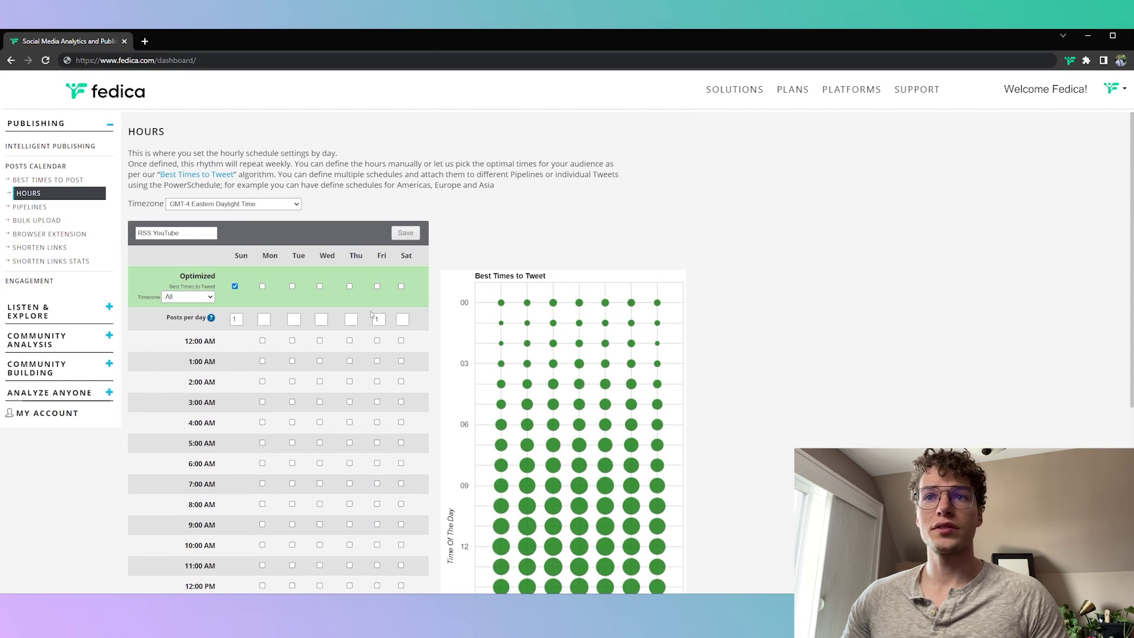
{"action": "scroll", "coordinate": [399, 460], "scroll_direction": "down", "scroll_amount": 3}
Return to the Posts Calendar and browse the August 15–21, 2021 week
{"action": "scroll", "coordinate": [295, 367], "scroll_direction": "up", "scroll_amount": 3}
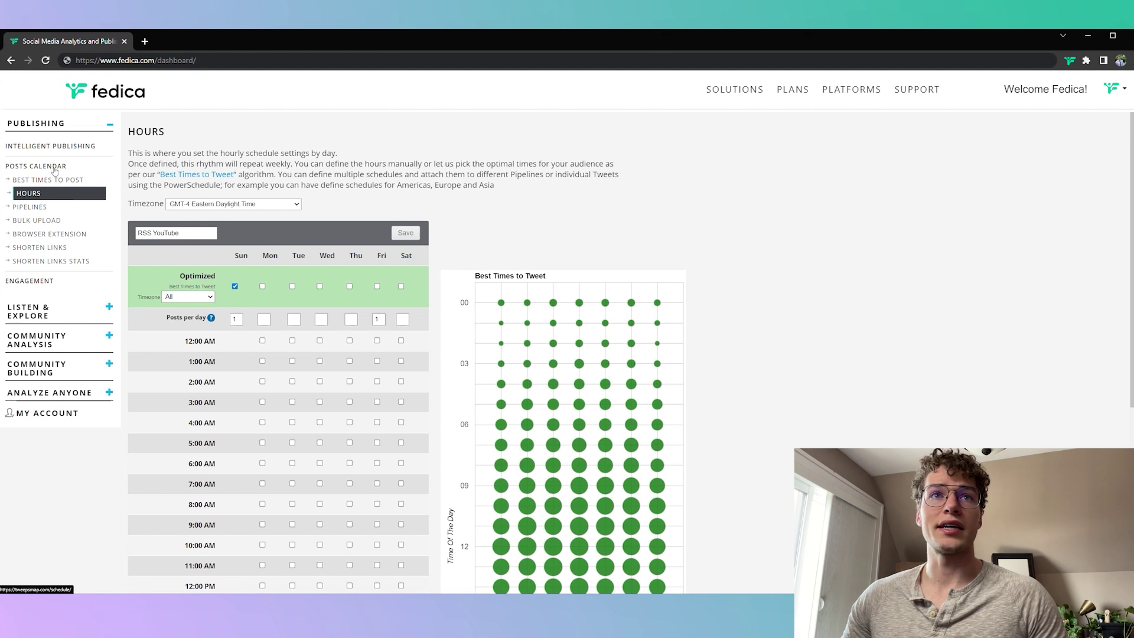
{"action": "left_click", "coordinate": [24, 167]}
{"action": "scroll", "coordinate": [572, 267], "scroll_direction": "down", "scroll_amount": 10}
{"action": "scroll", "coordinate": [572, 267], "scroll_direction": "up", "scroll_amount": 3}
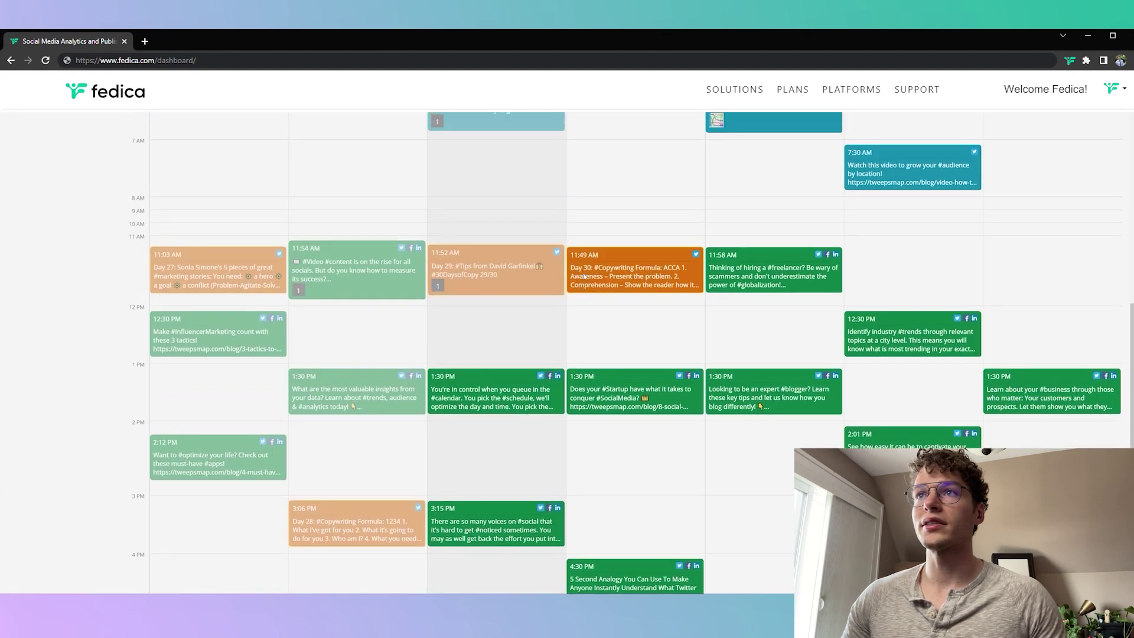
{"action": "scroll", "coordinate": [632, 259], "scroll_direction": "up", "scroll_amount": 1}
Filter the calendar's Pipeline dropdown to Australia, then switch it to Our-Blog
{"action": "scroll", "coordinate": [632, 259], "scroll_direction": "up", "scroll_amount": 5}
{"action": "left_click", "coordinate": [192, 200]}
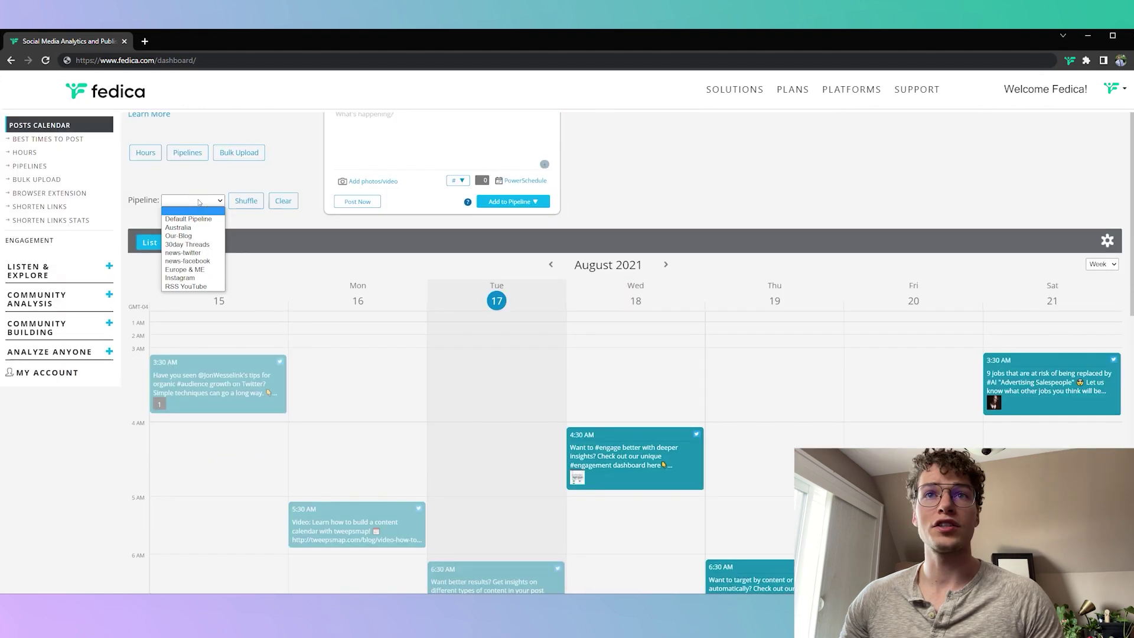
{"action": "left_click", "coordinate": [177, 228]}
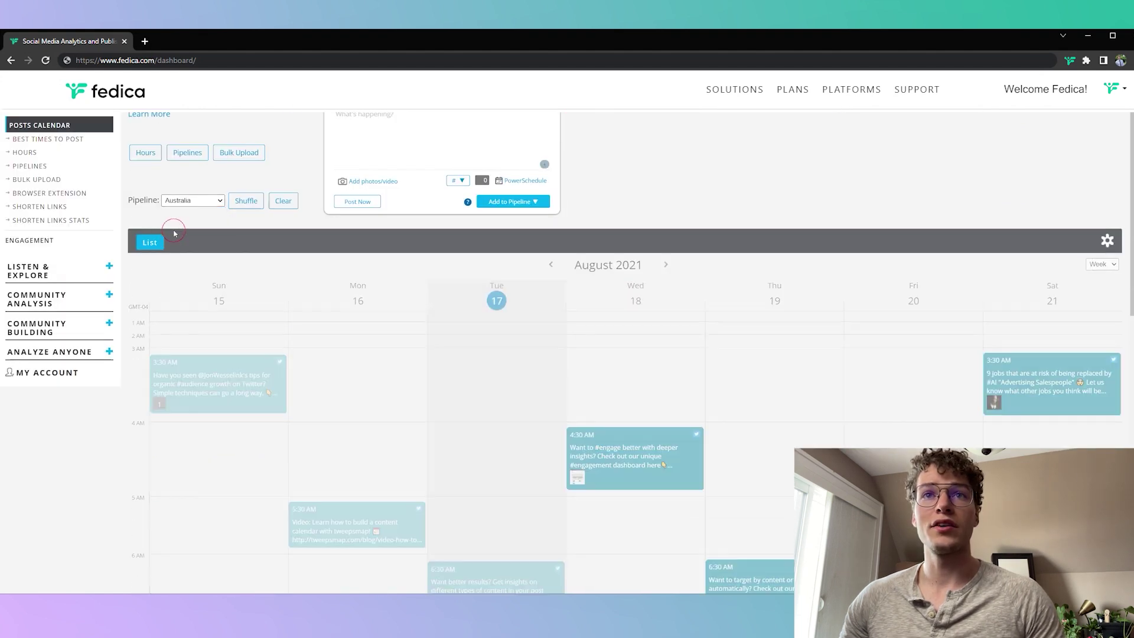
{"action": "left_click", "coordinate": [174, 202]}
{"action": "left_click", "coordinate": [178, 235]}
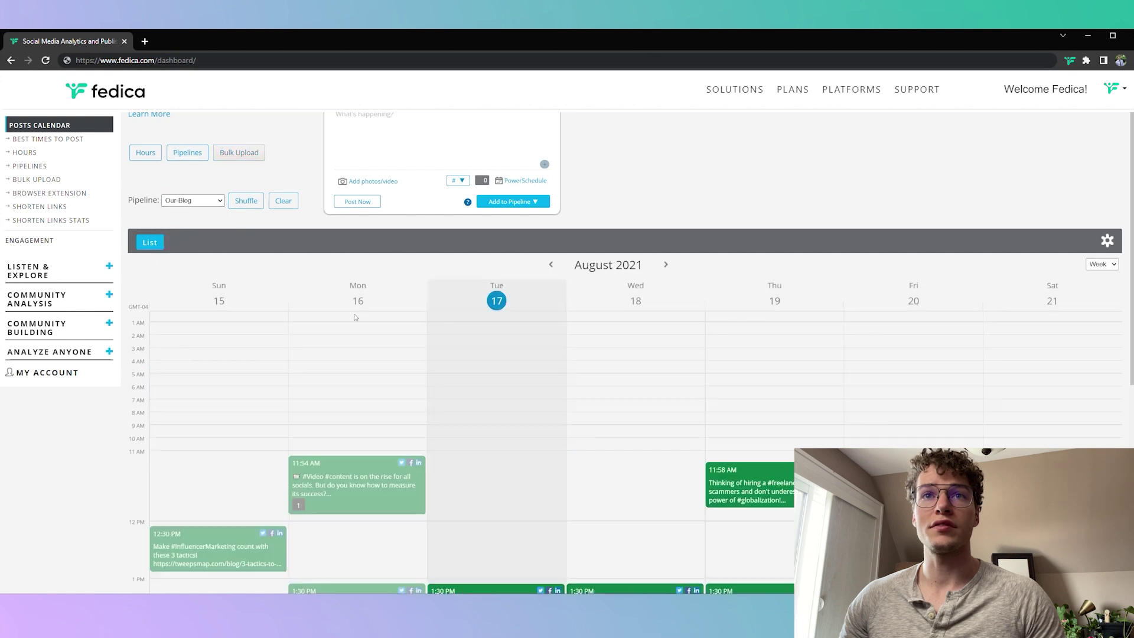
{"action": "scroll", "coordinate": [511, 337], "scroll_direction": "down", "scroll_amount": 5}
{"action": "scroll", "coordinate": [525, 332], "scroll_direction": "up", "scroll_amount": 5}
Show the Our-Blog posts as a list and scroll through the queue
{"action": "left_click", "coordinate": [155, 281]}
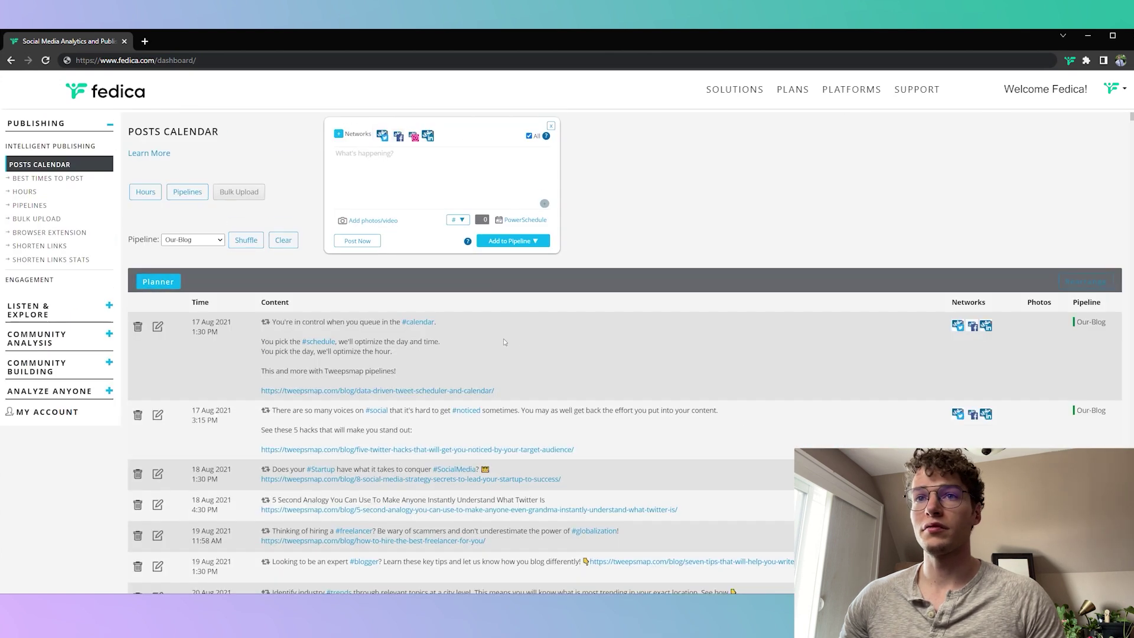
{"action": "scroll", "coordinate": [495, 339], "scroll_direction": "down", "scroll_amount": 2}
{"action": "scroll", "coordinate": [323, 352], "scroll_direction": "down", "scroll_amount": 3}
{"action": "scroll", "coordinate": [323, 352], "scroll_direction": "down", "scroll_amount": 1}
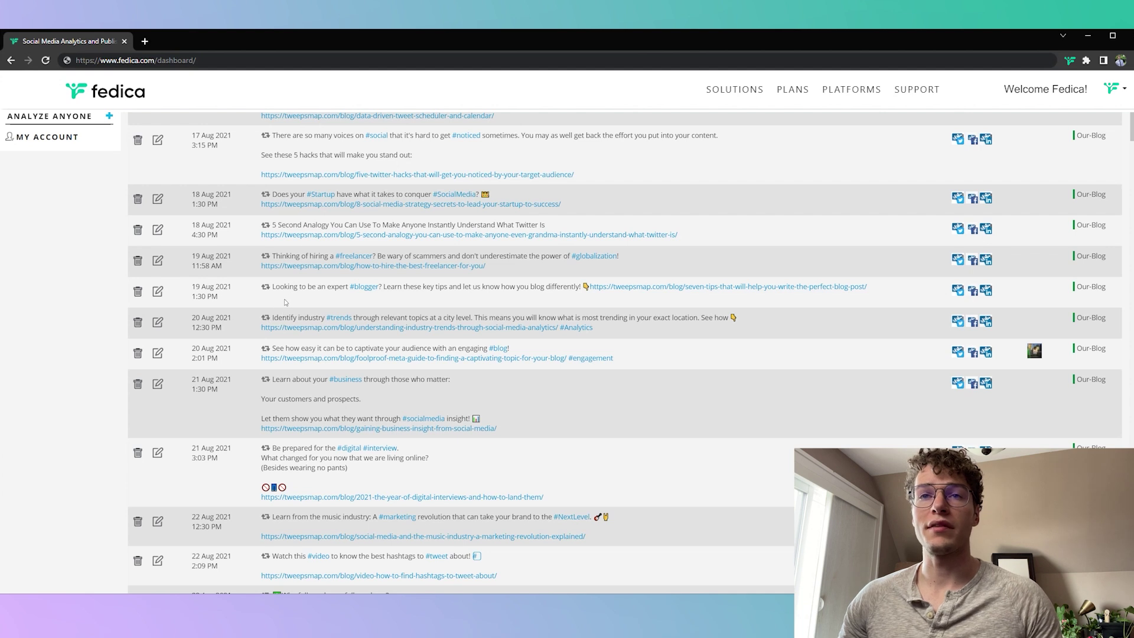
{"action": "scroll", "coordinate": [322, 280], "scroll_direction": "up", "scroll_amount": 2}
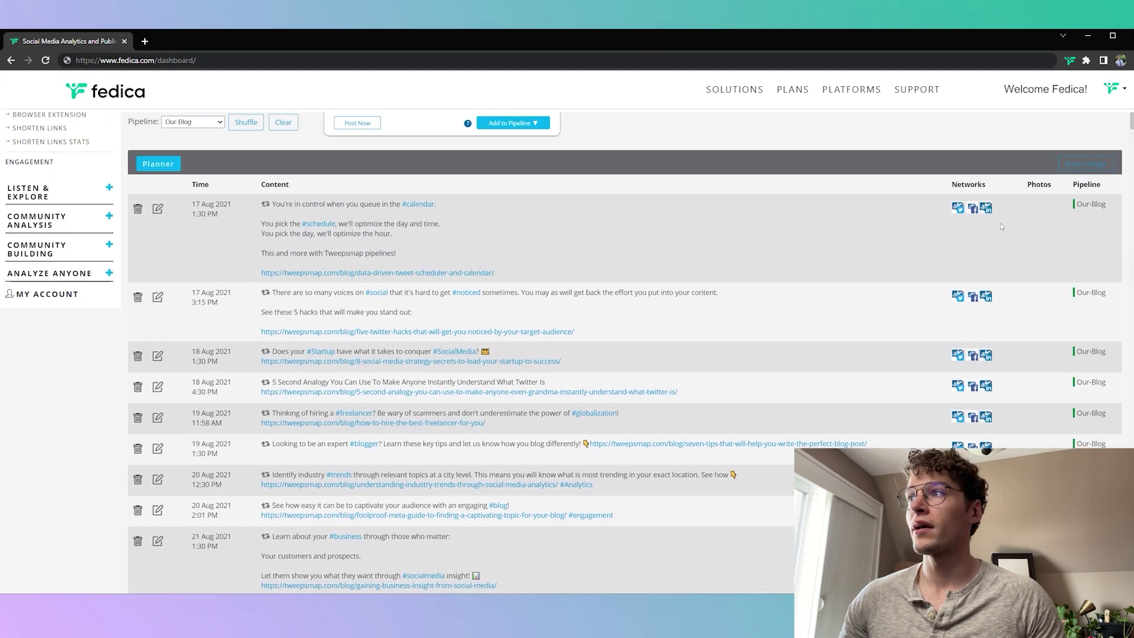
Move the "You're in control" post two places later, save the order, and return to Calendar view
{"action": "left_click", "coordinate": [1085, 163]}
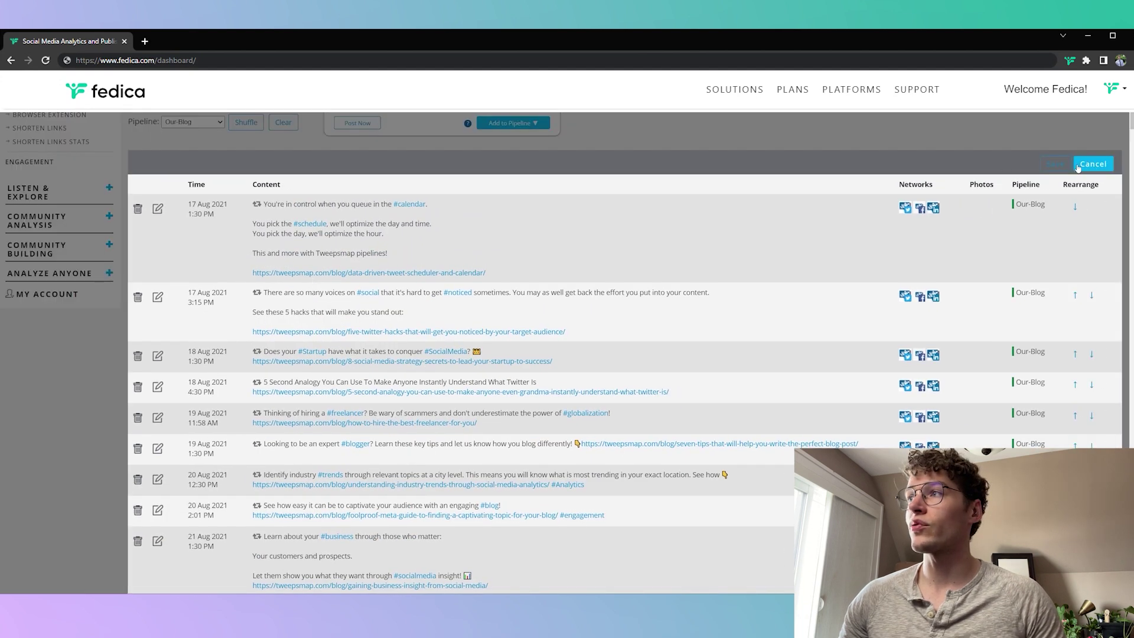
{"action": "left_click", "coordinate": [1076, 209]}
{"action": "left_click", "coordinate": [1075, 267]}
{"action": "left_click", "coordinate": [1075, 298]}
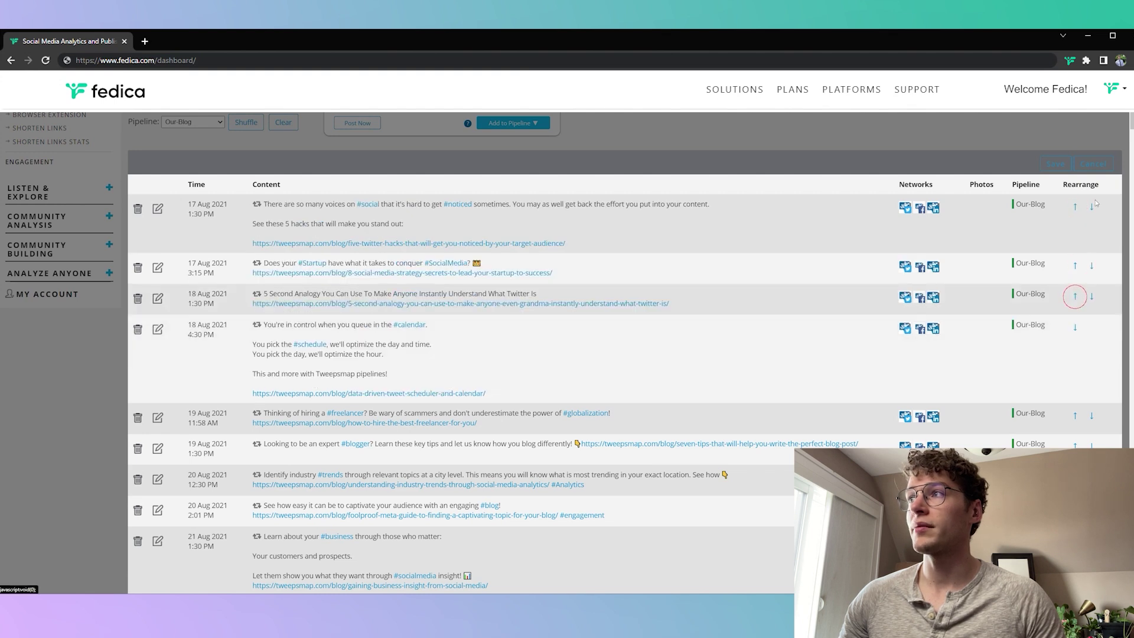
{"action": "left_click", "coordinate": [1092, 166]}
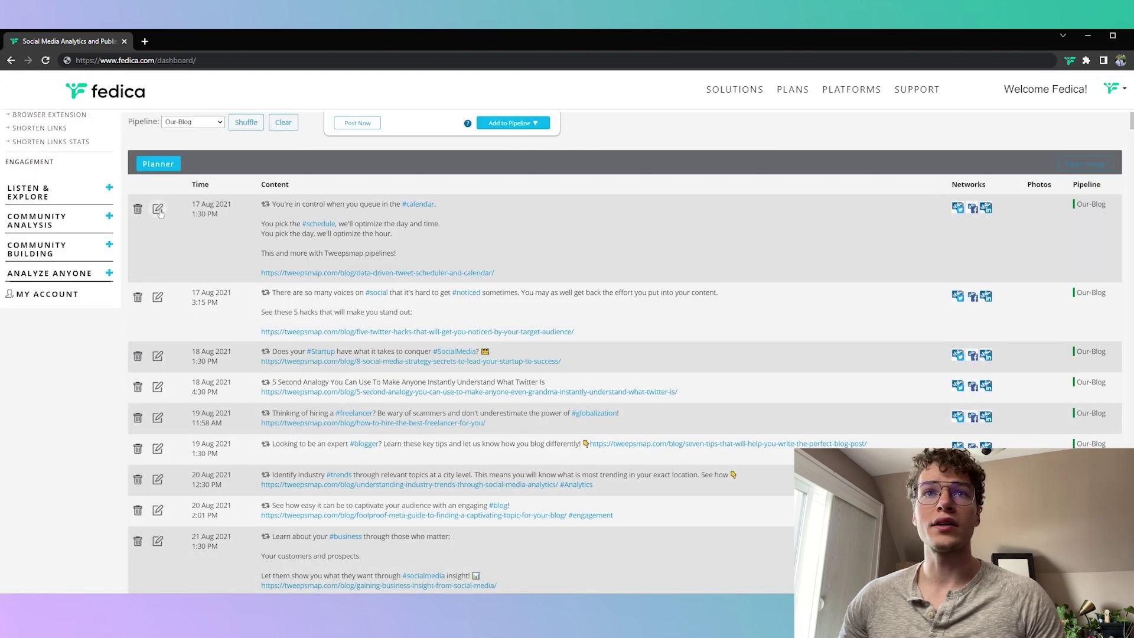
{"action": "left_click", "coordinate": [158, 165]}
{"action": "left_click", "coordinate": [500, 485]}
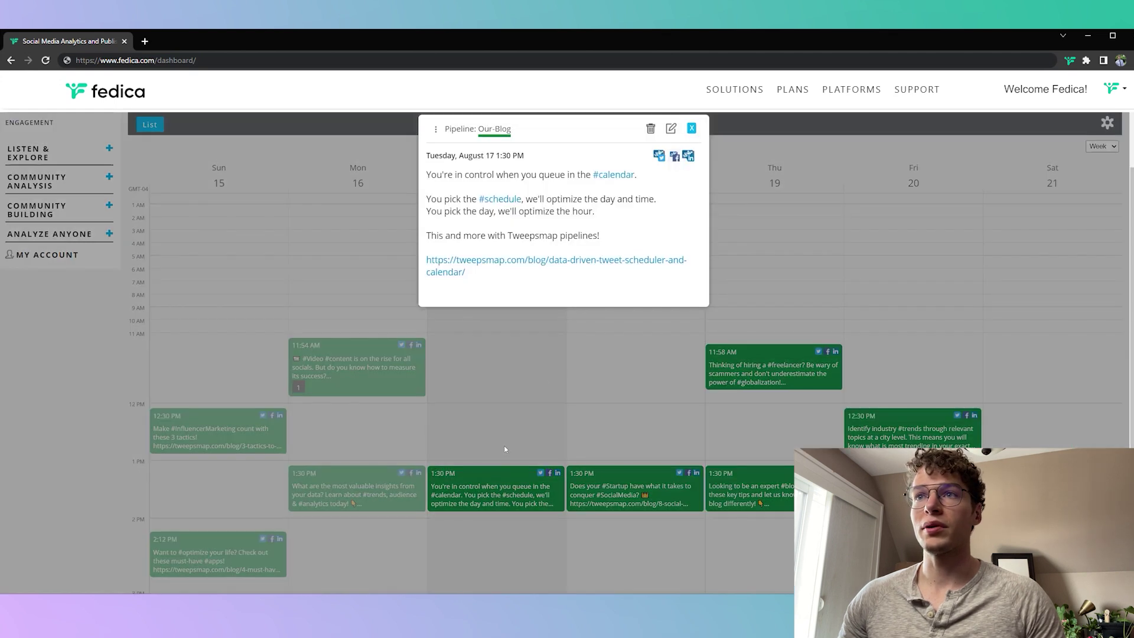
{"action": "left_click", "coordinate": [751, 238]}
{"action": "scroll", "coordinate": [764, 287], "scroll_direction": "down", "scroll_amount": 3}
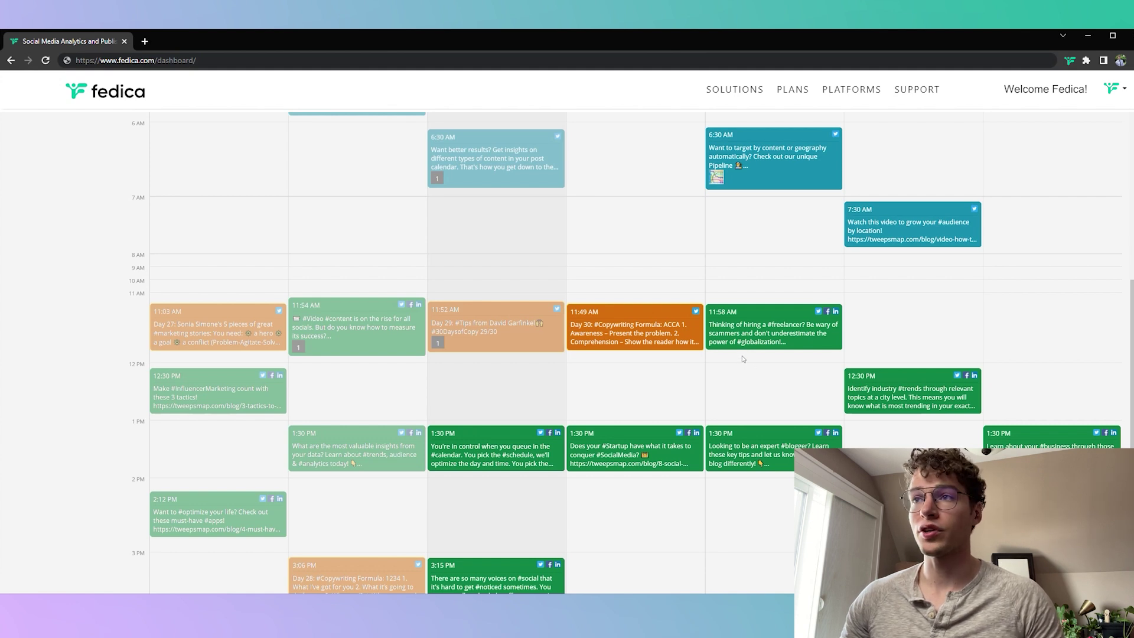
{"action": "scroll", "coordinate": [715, 287], "scroll_direction": "up", "scroll_amount": 7}
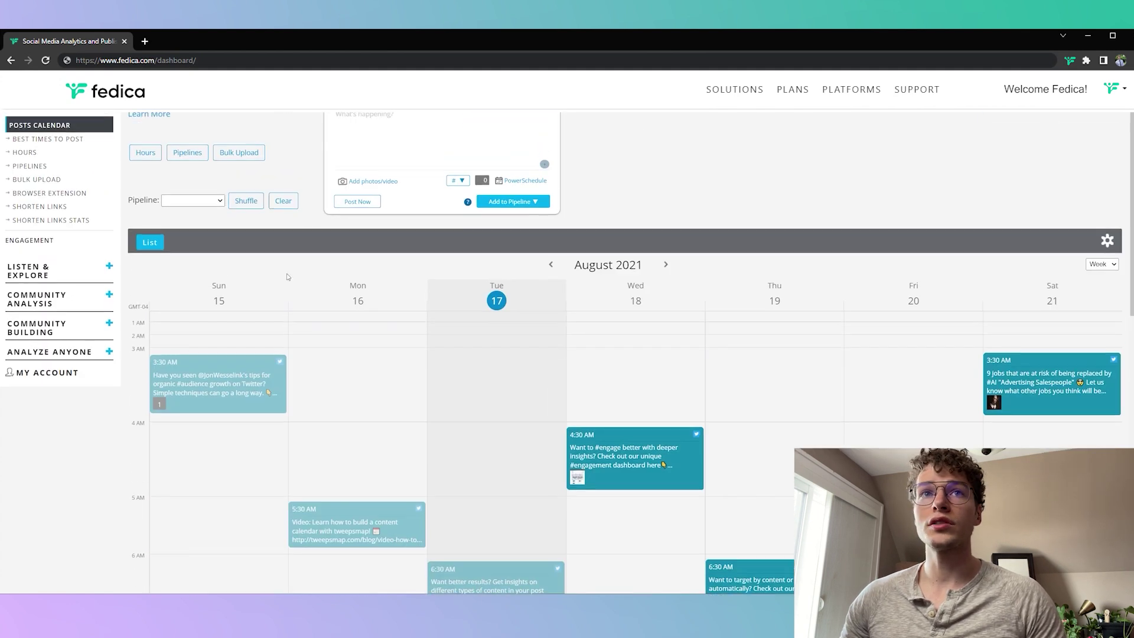
Open the Engagement report and filter it to the Our-Blog pipeline
{"action": "left_click", "coordinate": [70, 249]}
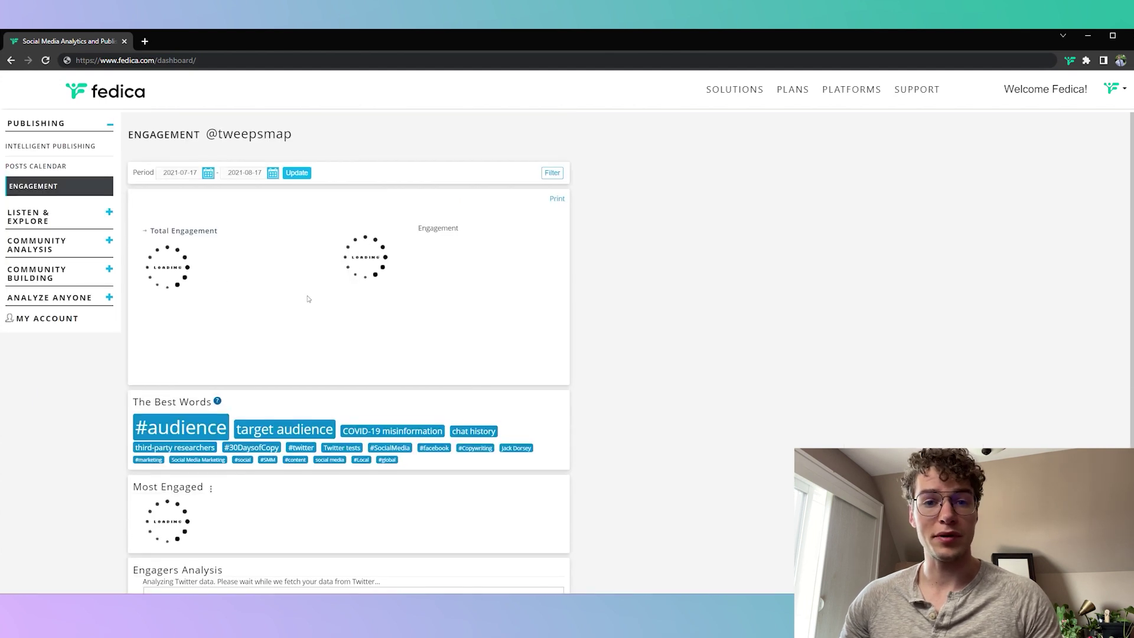
{"action": "left_click", "coordinate": [552, 172]}
{"action": "left_click", "coordinate": [199, 190]}
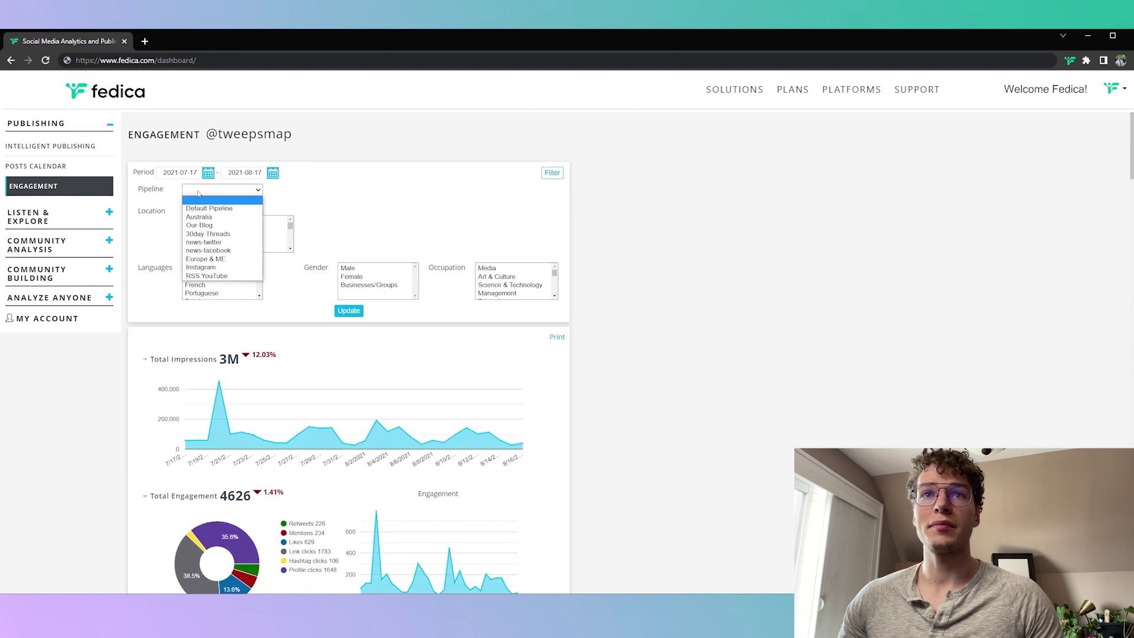
{"action": "left_click", "coordinate": [199, 225]}
{"action": "left_click", "coordinate": [348, 311]}
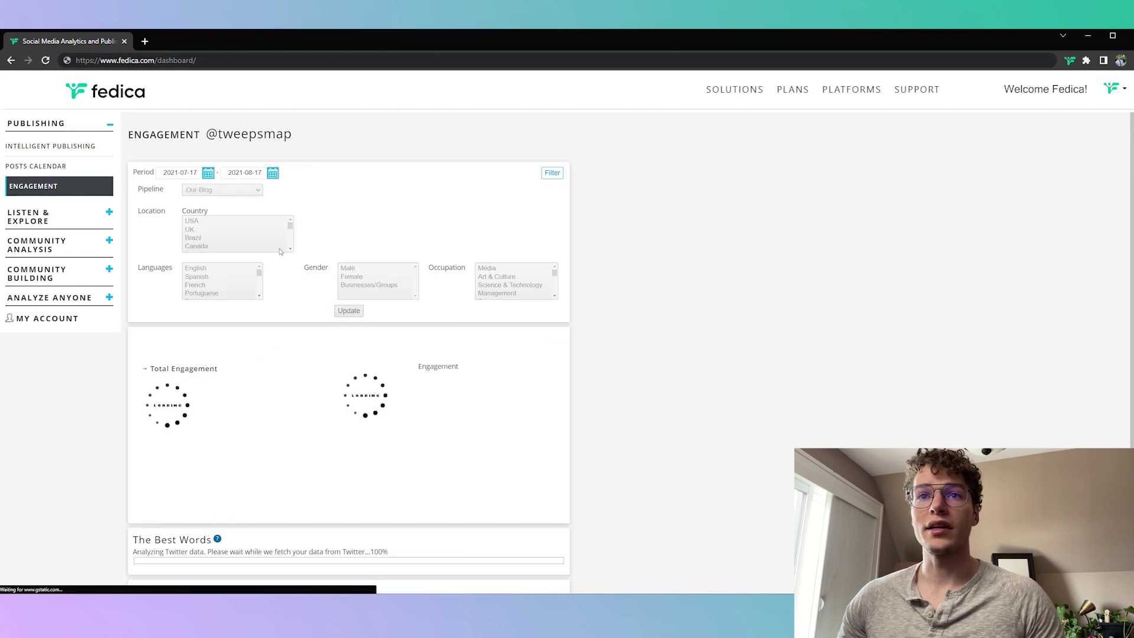
{"action": "scroll", "coordinate": [278, 251], "scroll_direction": "down", "scroll_amount": 3}
{"action": "scroll", "coordinate": [301, 254], "scroll_direction": "up", "scroll_amount": 3}
{"action": "scroll", "coordinate": [439, 340], "scroll_direction": "down", "scroll_amount": 4}
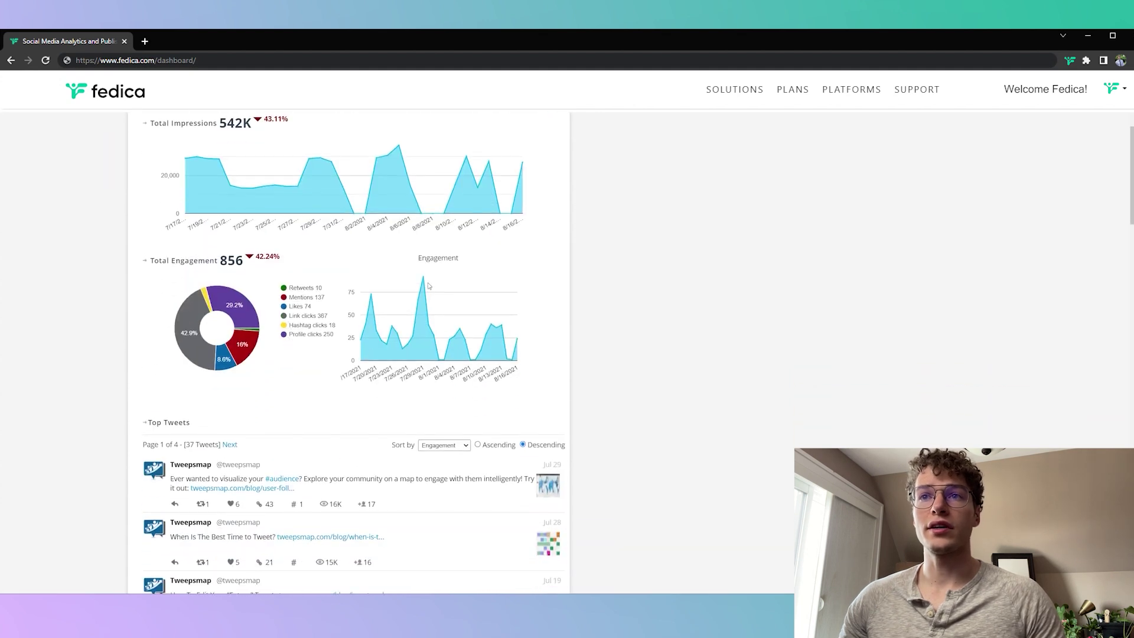
{"action": "scroll", "coordinate": [444, 292], "scroll_direction": "down", "scroll_amount": 4}
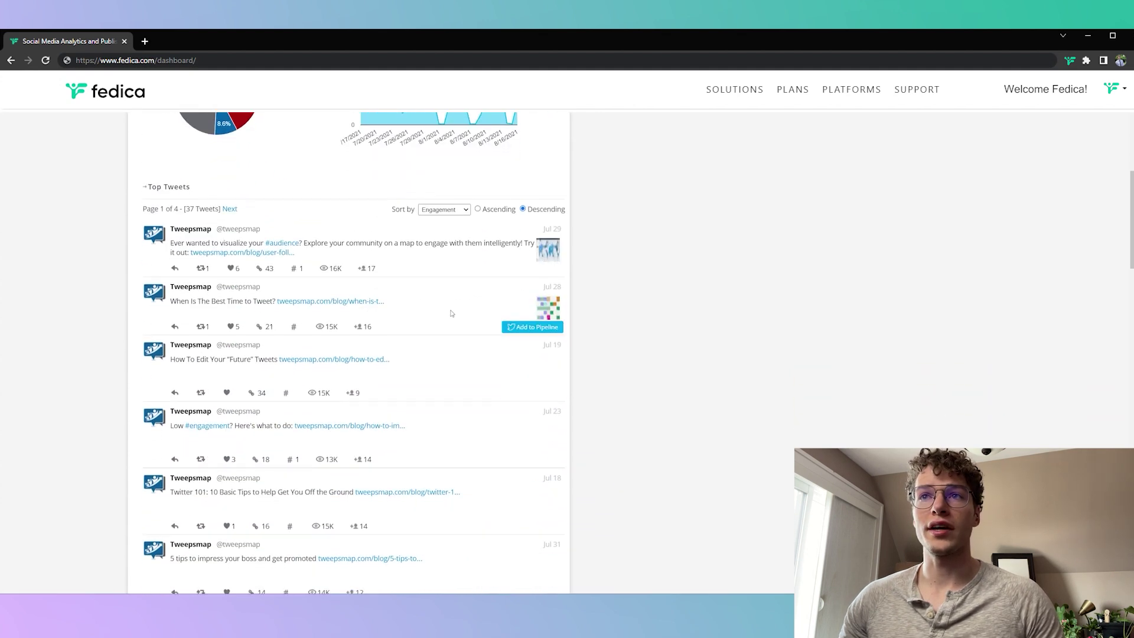
Sort the Our-Blog top tweets by Impressions
{"action": "left_click", "coordinate": [444, 209]}
{"action": "left_click", "coordinate": [445, 259]}
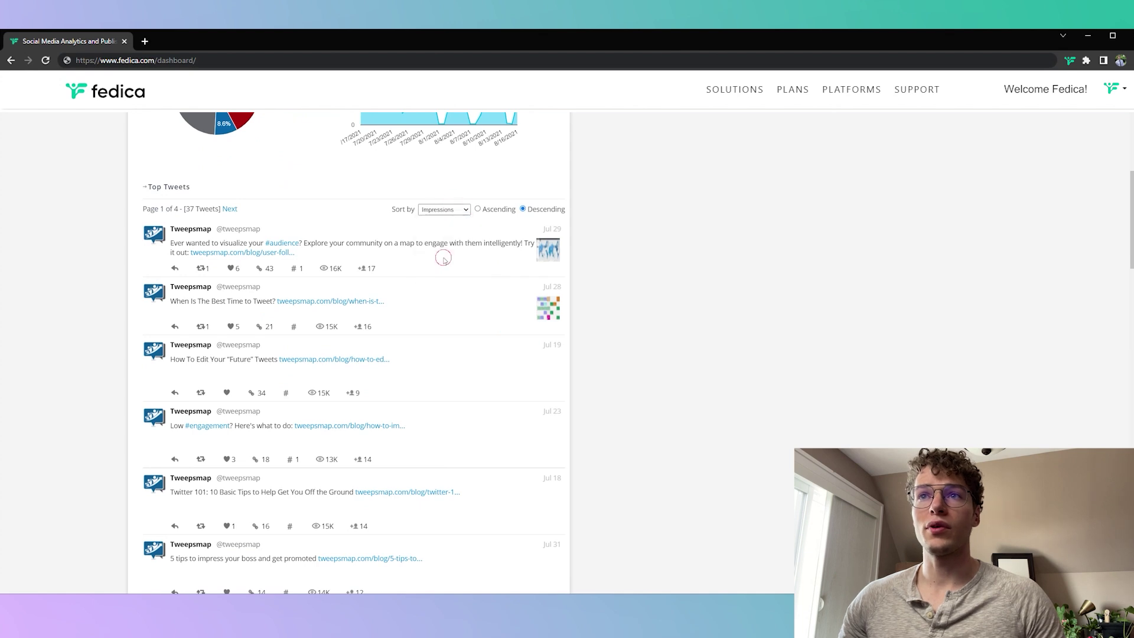
{"action": "scroll", "coordinate": [444, 261], "scroll_direction": "up", "scroll_amount": 10}
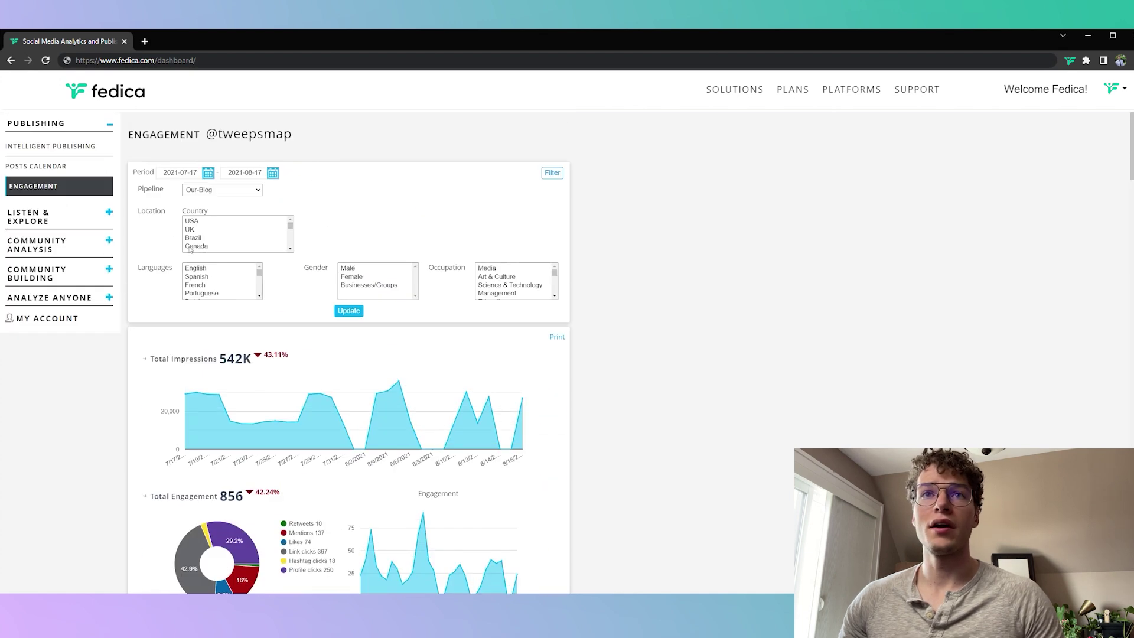
Update the engagement report for 30day Threads and review its 1.1M impressions and 28 top tweets
{"action": "left_click", "coordinate": [211, 191]}
{"action": "left_click", "coordinate": [244, 236]}
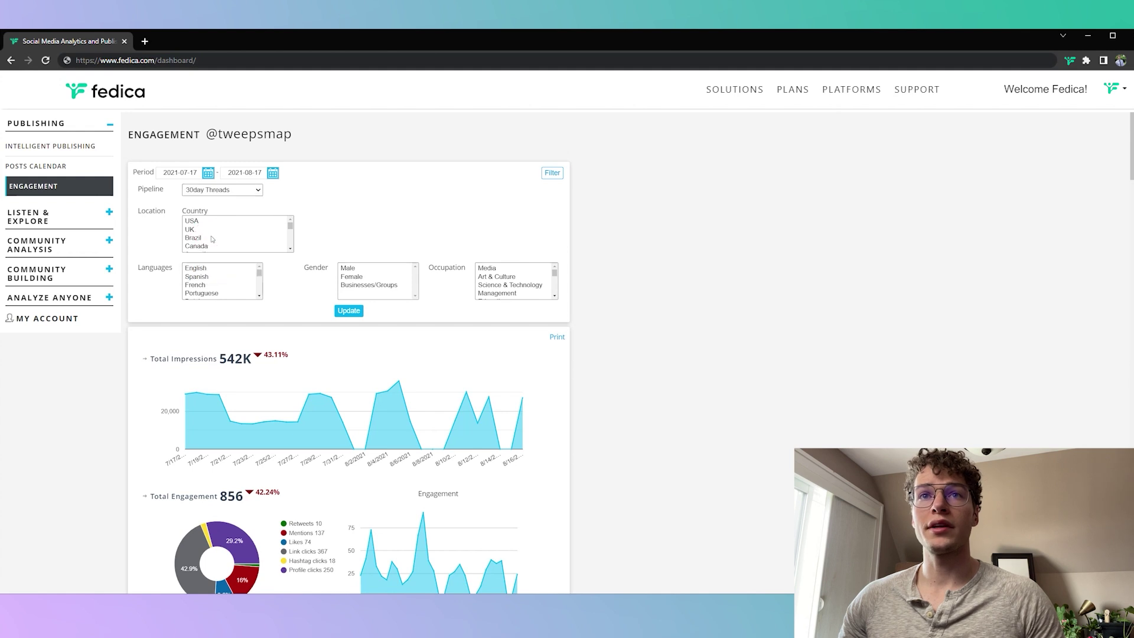
{"action": "left_click", "coordinate": [345, 310]}
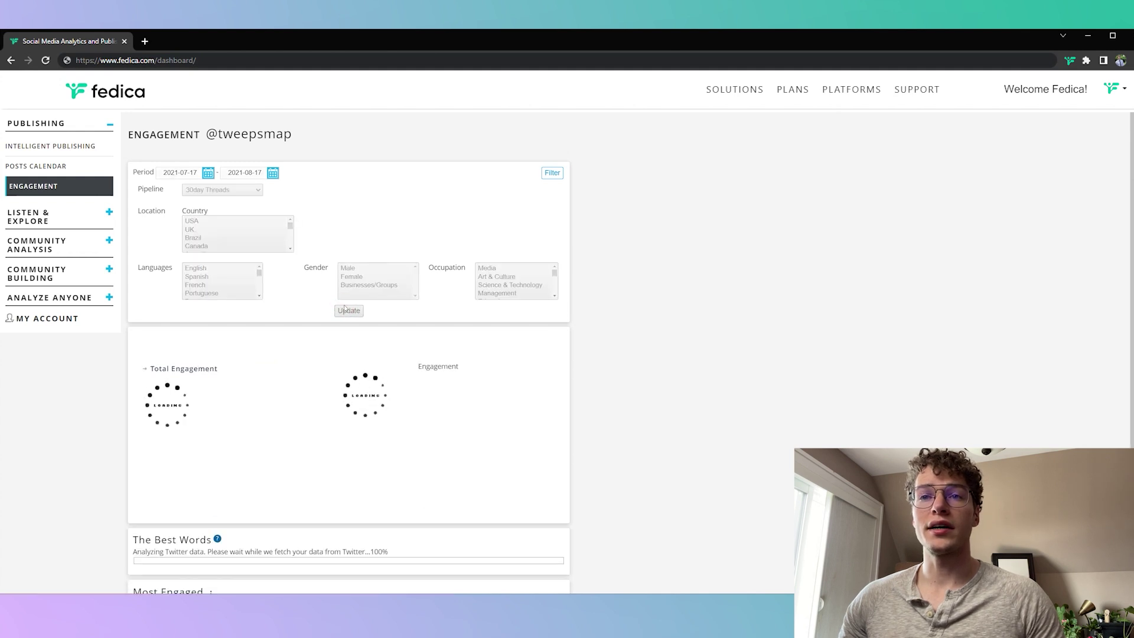
{"action": "scroll", "coordinate": [346, 308], "scroll_direction": "down", "scroll_amount": 2}
{"action": "scroll", "coordinate": [366, 349], "scroll_direction": "down", "scroll_amount": 2}
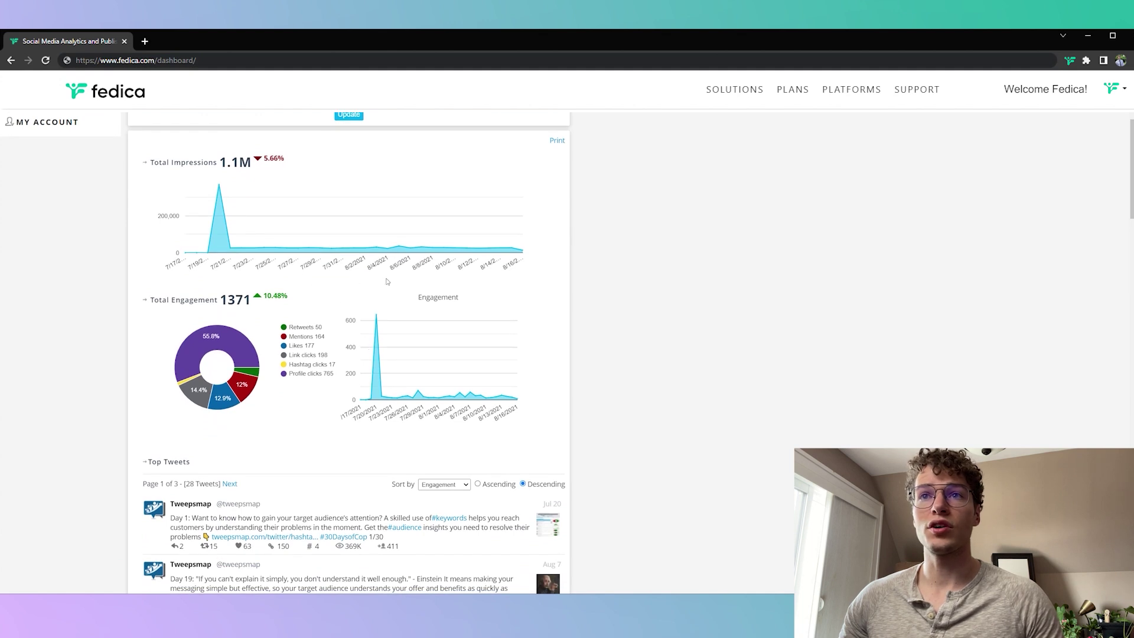
{"action": "scroll", "coordinate": [392, 281], "scroll_direction": "down", "scroll_amount": 3}
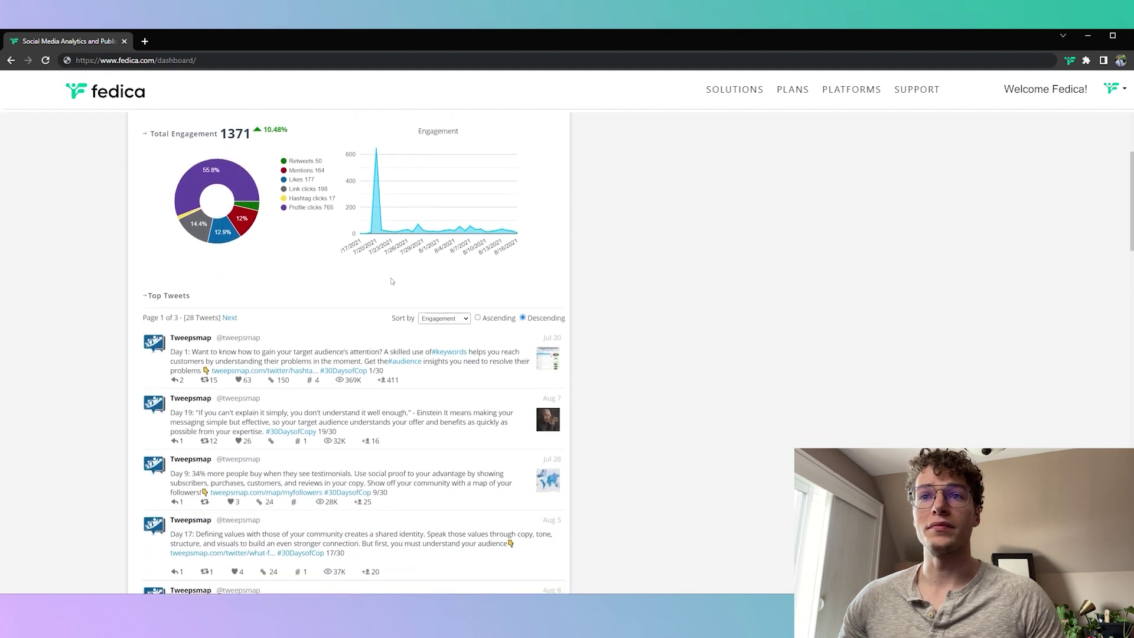
{"action": "scroll", "coordinate": [304, 261], "scroll_direction": "up", "scroll_amount": 8}
Update the engagement report for news-twitter and review its 313K impressions and 20 top tweets
{"action": "left_click", "coordinate": [219, 190]}
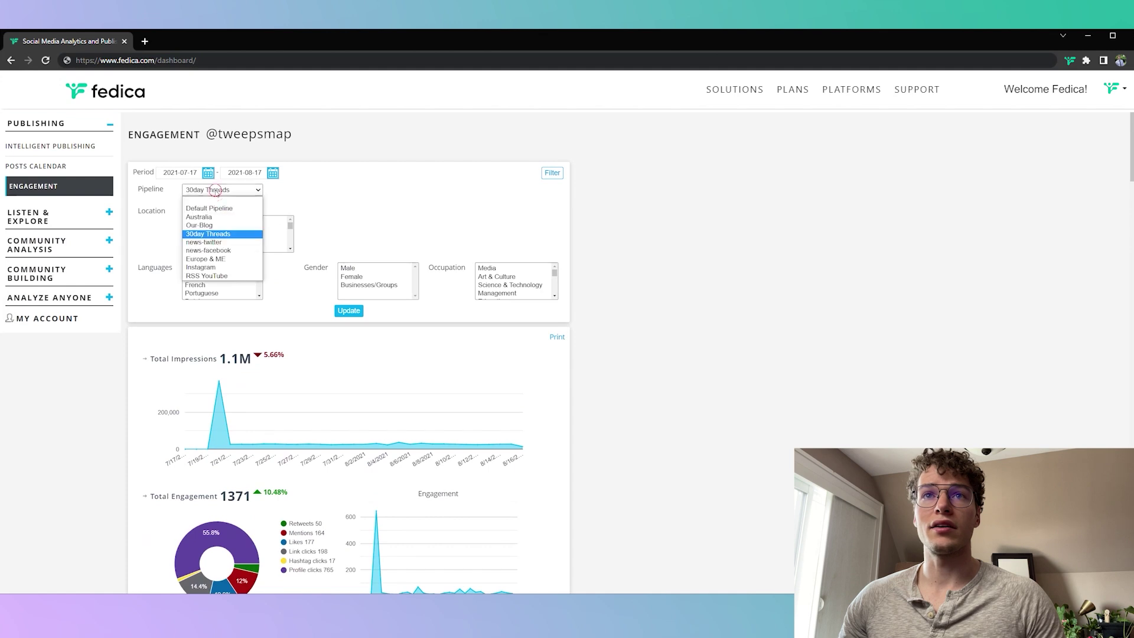
{"action": "left_click", "coordinate": [213, 247]}
{"action": "left_click", "coordinate": [348, 310]}
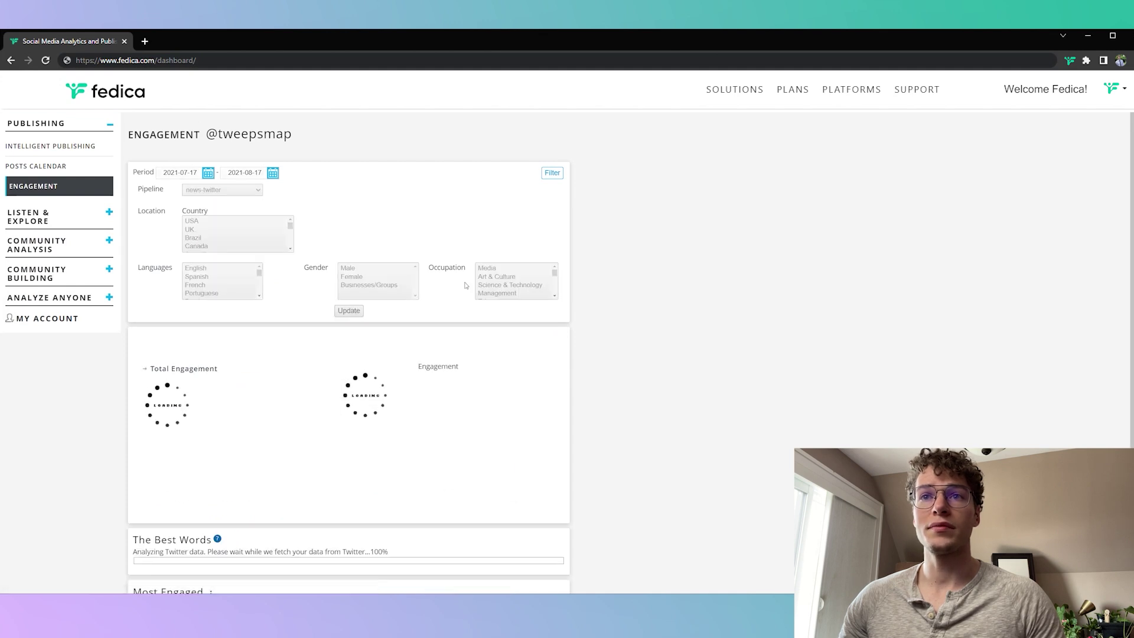
{"action": "scroll", "coordinate": [466, 286], "scroll_direction": "down", "scroll_amount": 2}
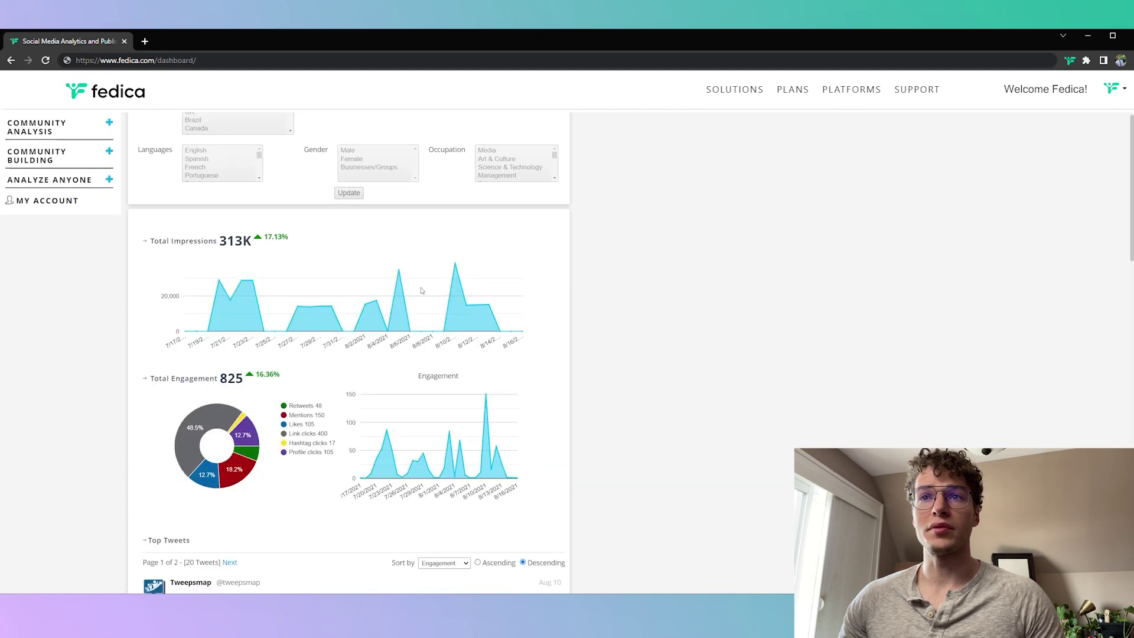
{"action": "scroll", "coordinate": [448, 306], "scroll_direction": "down", "scroll_amount": 3}
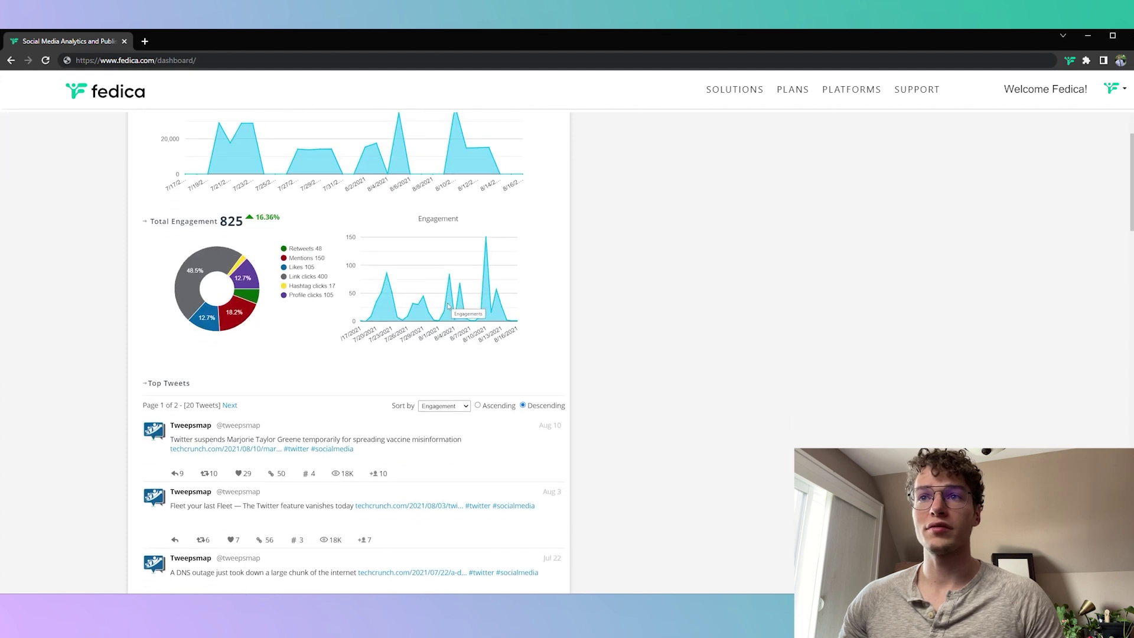
{"action": "scroll", "coordinate": [473, 301], "scroll_direction": "down", "scroll_amount": 1}
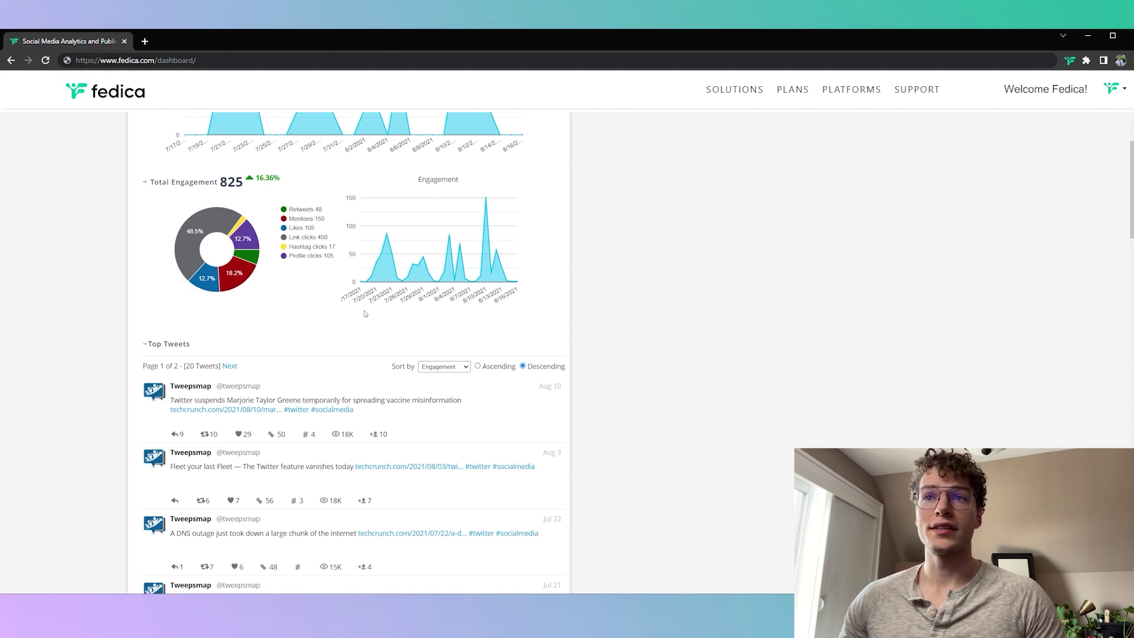
{"action": "scroll", "coordinate": [362, 313], "scroll_direction": "down", "scroll_amount": 2}
{"action": "scroll", "coordinate": [355, 265], "scroll_direction": "up", "scroll_amount": 7}
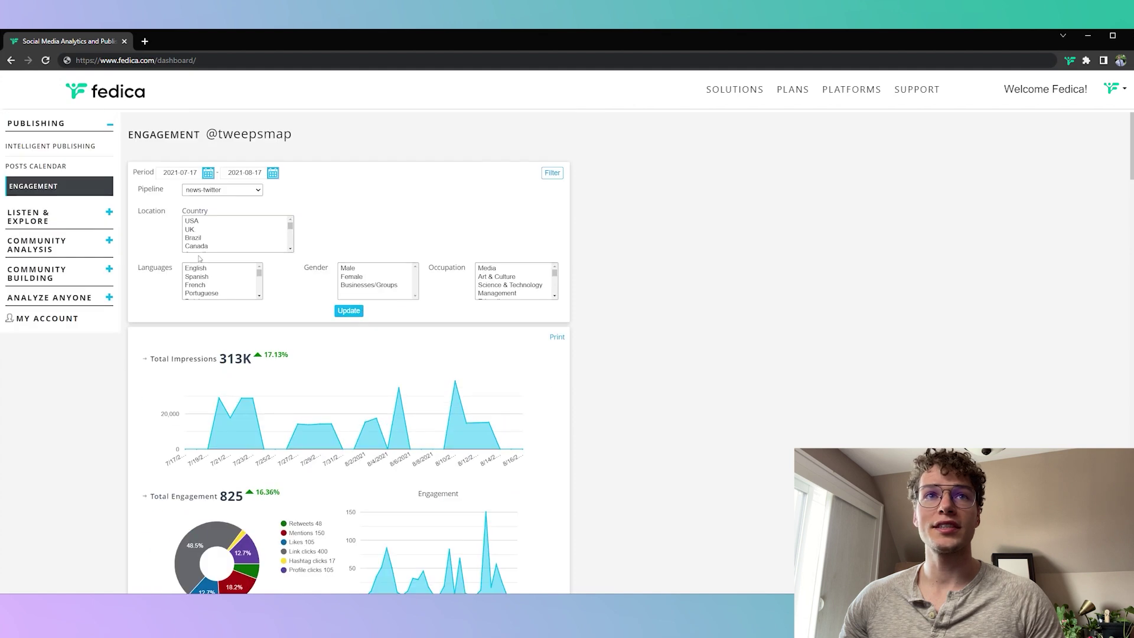
Return to the Posts Calendar and scroll through the August 15–21, 2021 time slots
{"action": "left_click", "coordinate": [30, 165]}
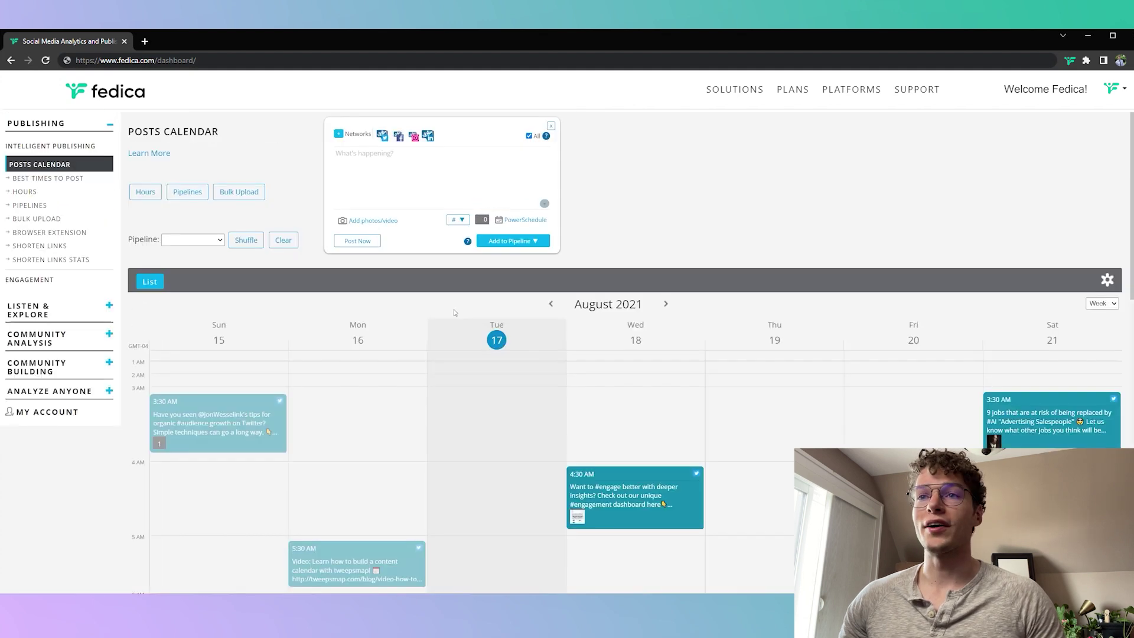
{"action": "scroll", "coordinate": [466, 323], "scroll_direction": "down", "scroll_amount": 10}
{"action": "scroll", "coordinate": [467, 323], "scroll_direction": "down", "scroll_amount": 1}
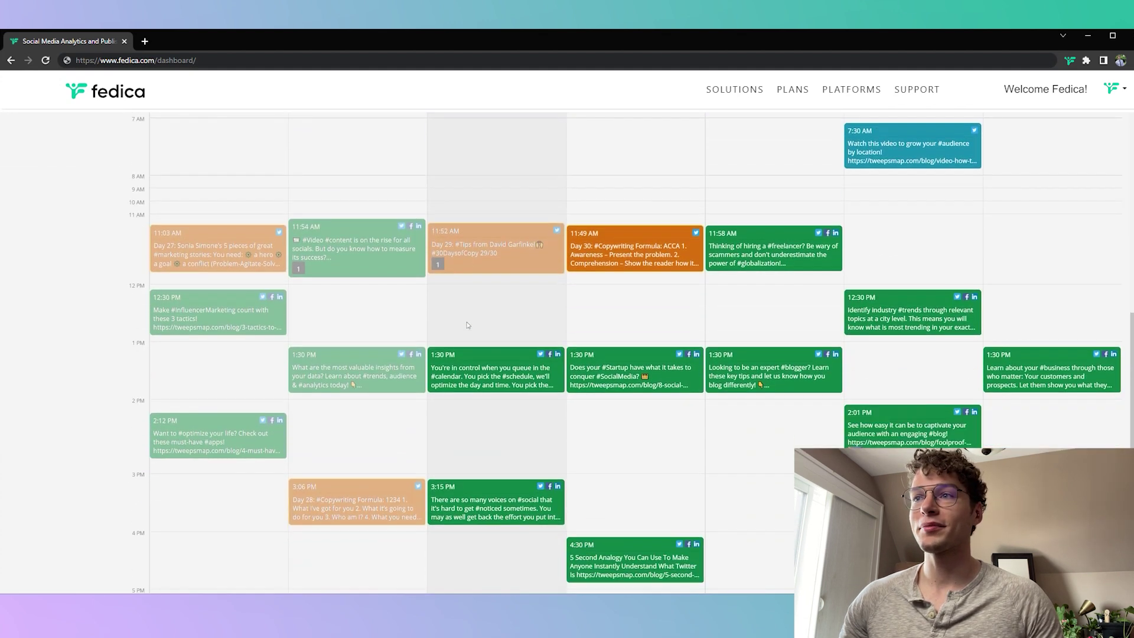